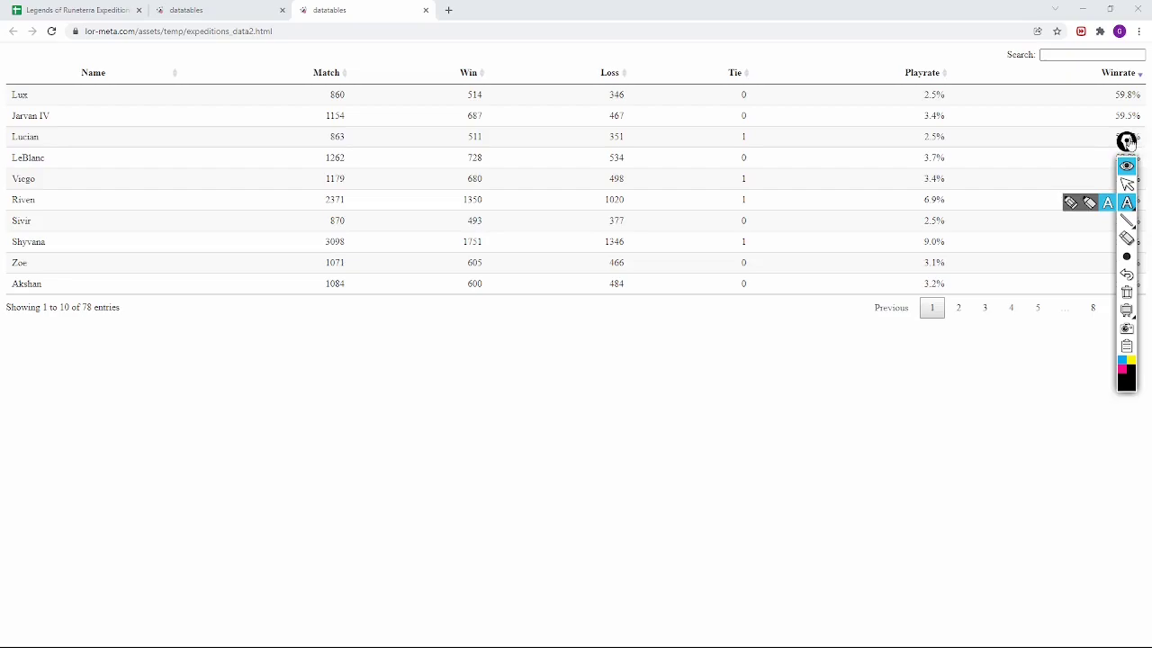
# - Add the text annotation "Balco Data" in the blank area below the champion table
pyautogui.click(63, 358)
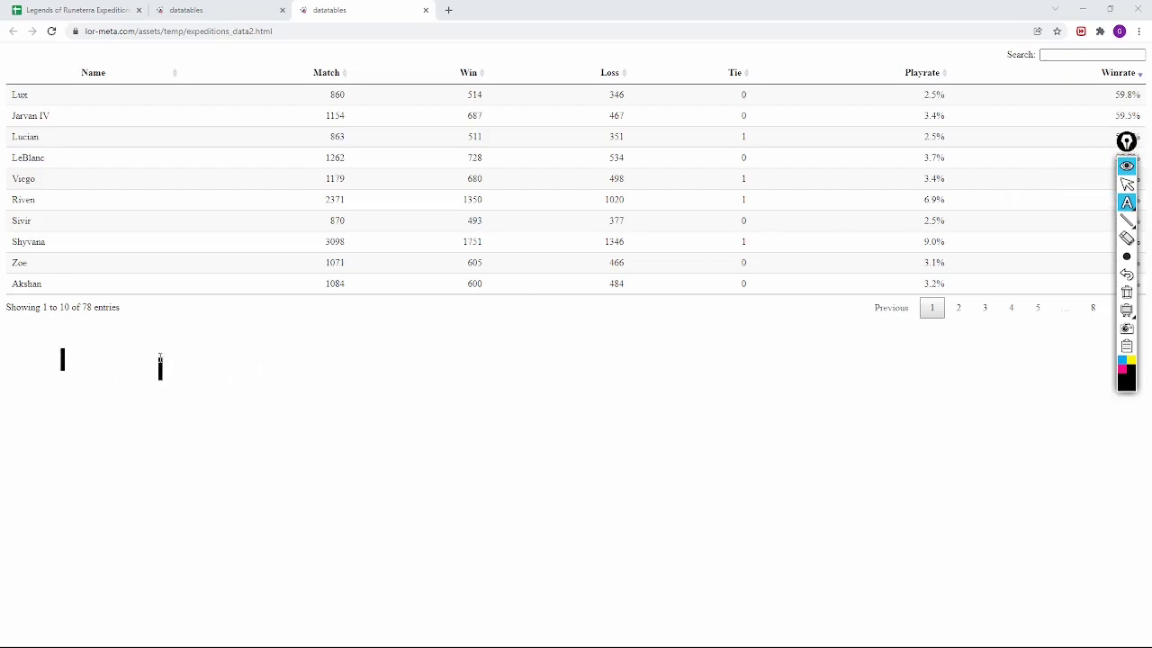
pyautogui.write('Balco Data')
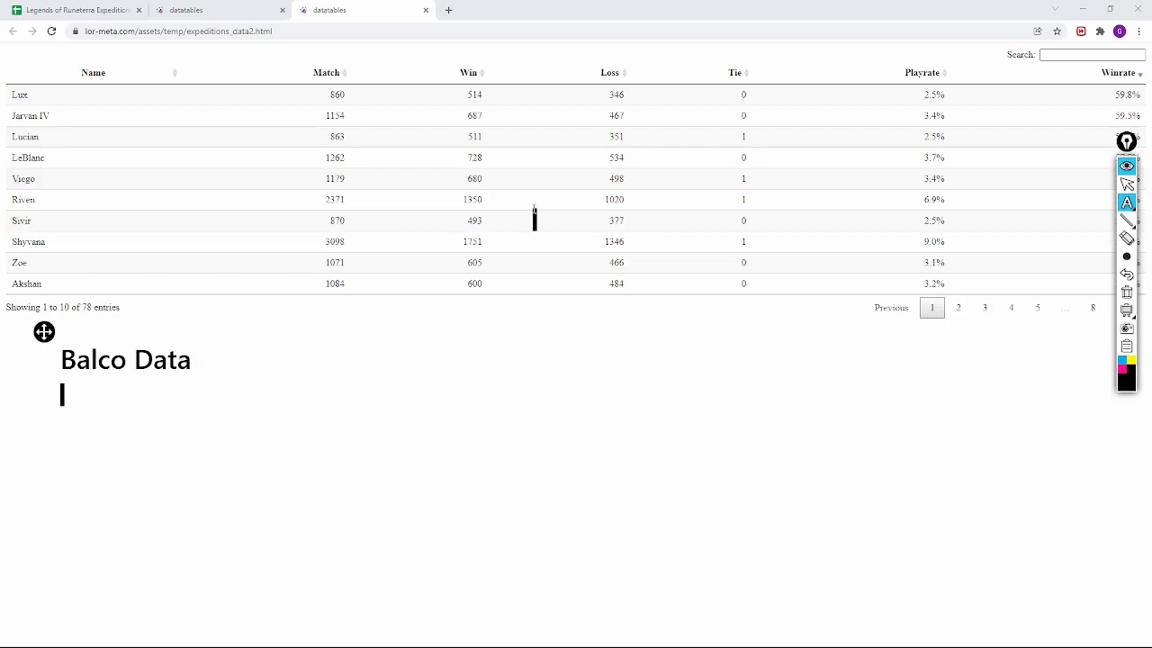
pyautogui.press('Escape')
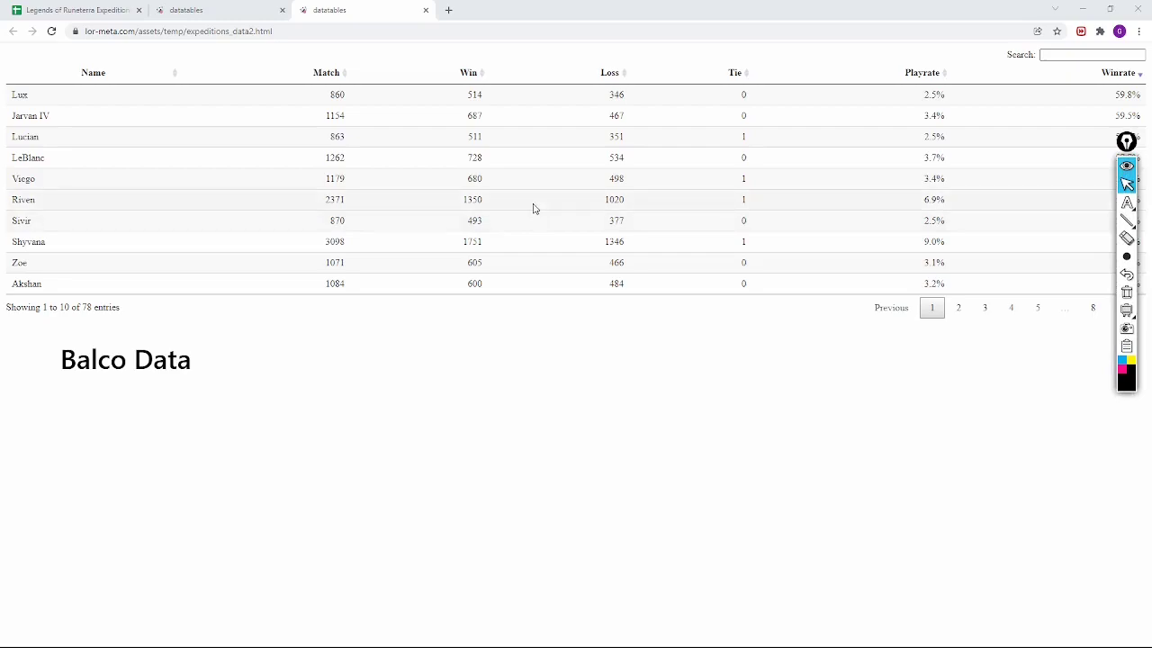
# - Add the text annotation "Balco = Data Analyst" directly below the "Balco Data" heading
pyautogui.click(1126, 203)
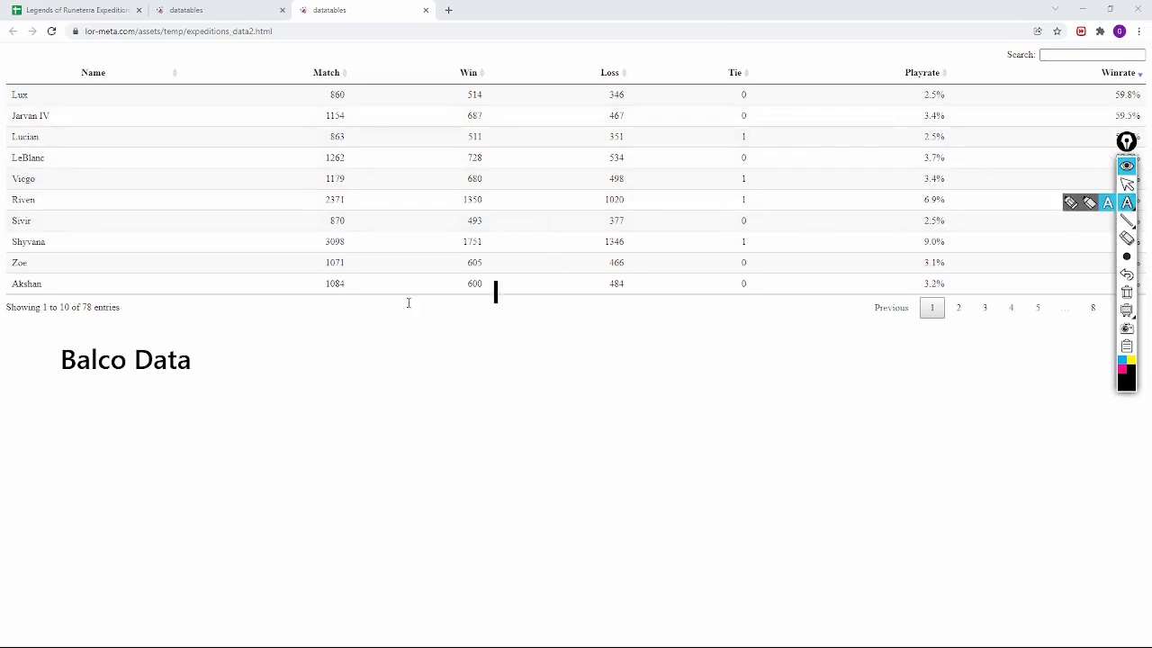
pyautogui.click(60, 404)
pyautogui.write('B')
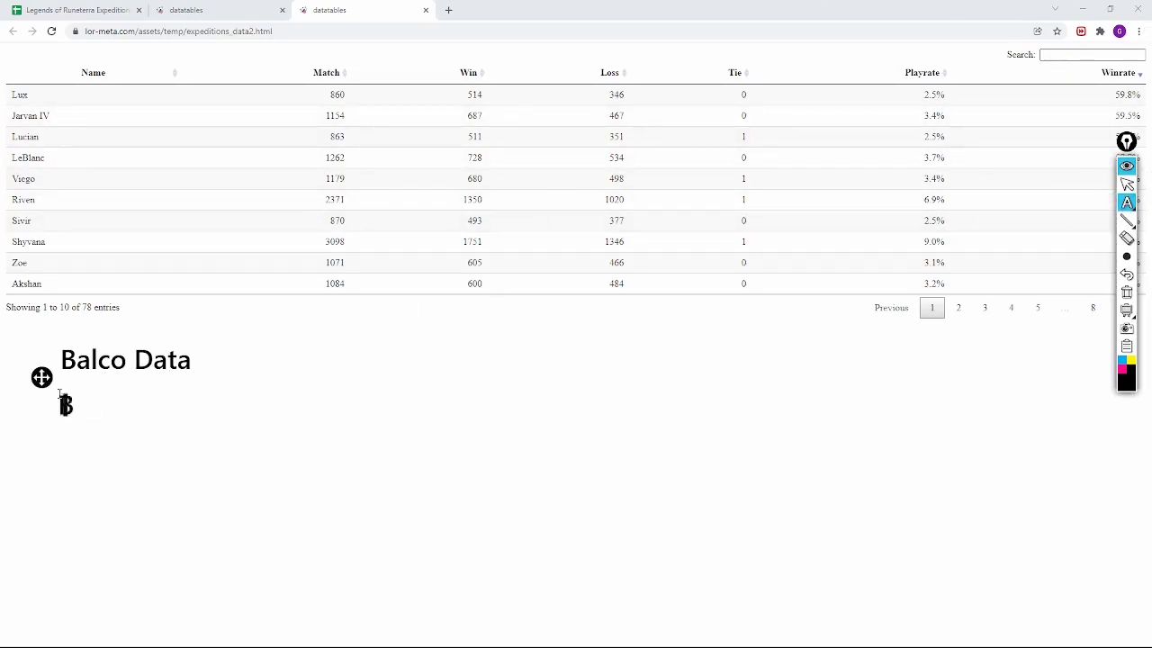
pyautogui.write('alco = Datal')
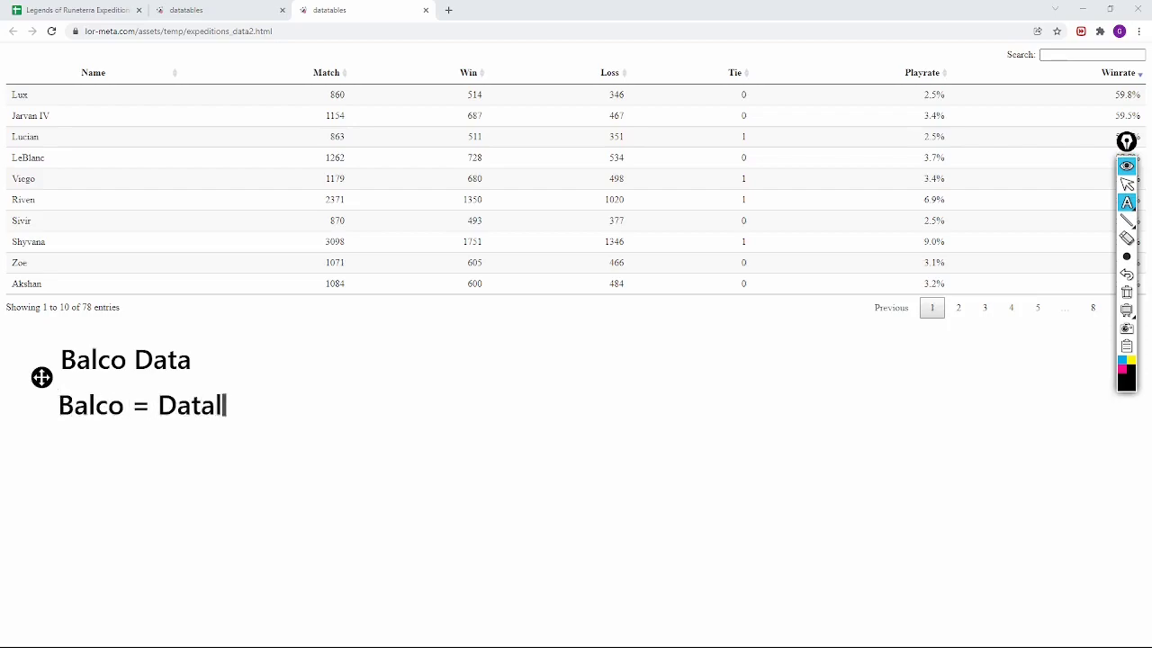
pyautogui.press('BackSpace')
pyautogui.write('Analyst')
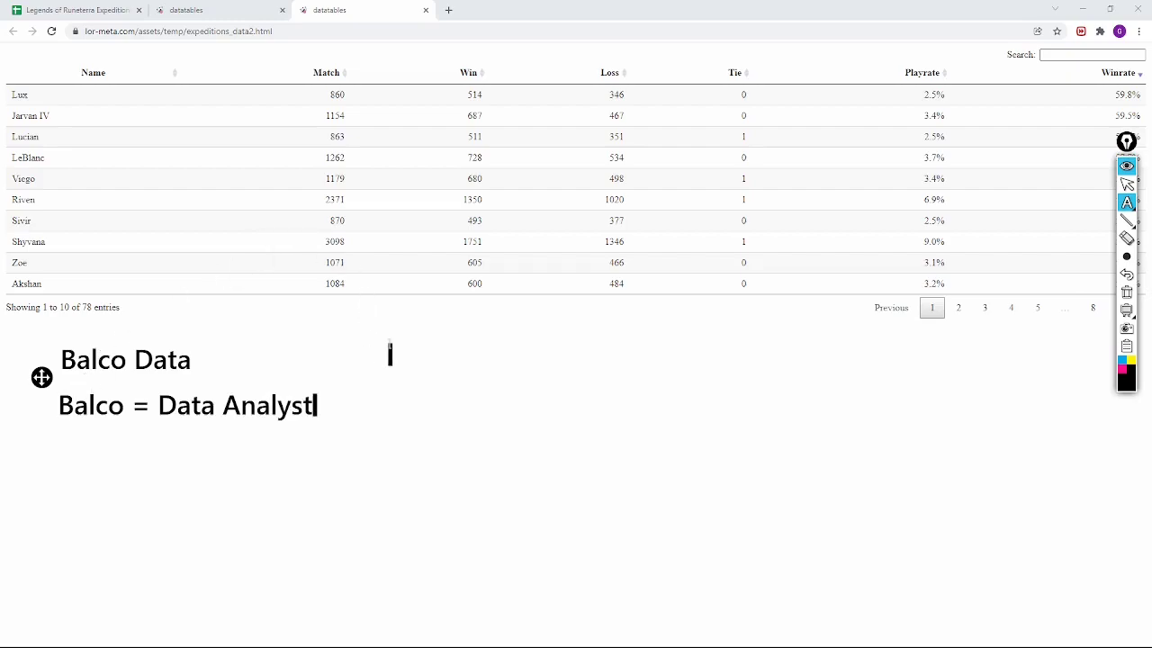
# - Add a new line reading "Riot API - all players in constructed masters, this is the expeditions byproduct" under the "Balco = Data Analyst" note
pyautogui.press('Return')
pyautogui.write('Riot API ')
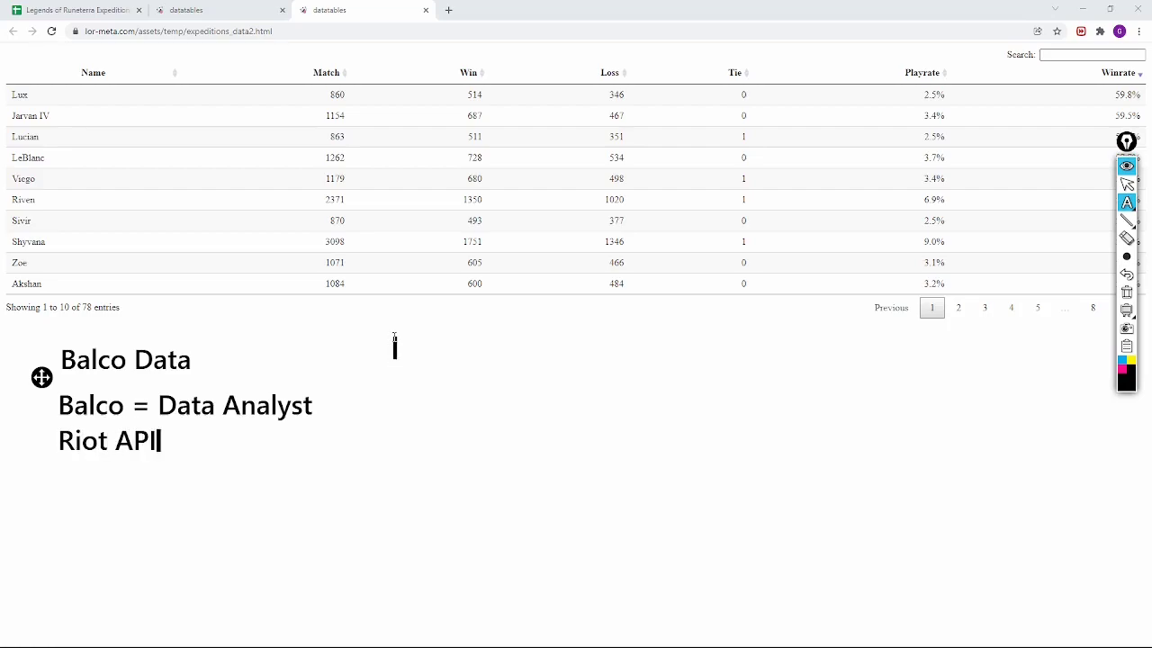
pyautogui.write('- all pla')
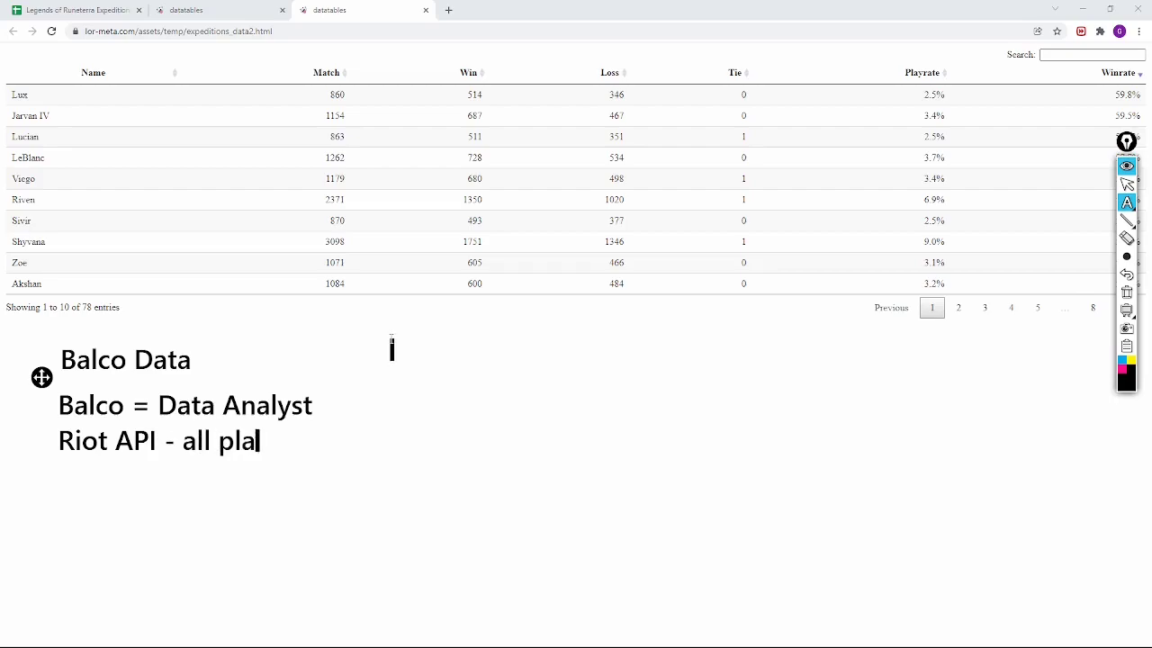
pyautogui.write('yers in ')
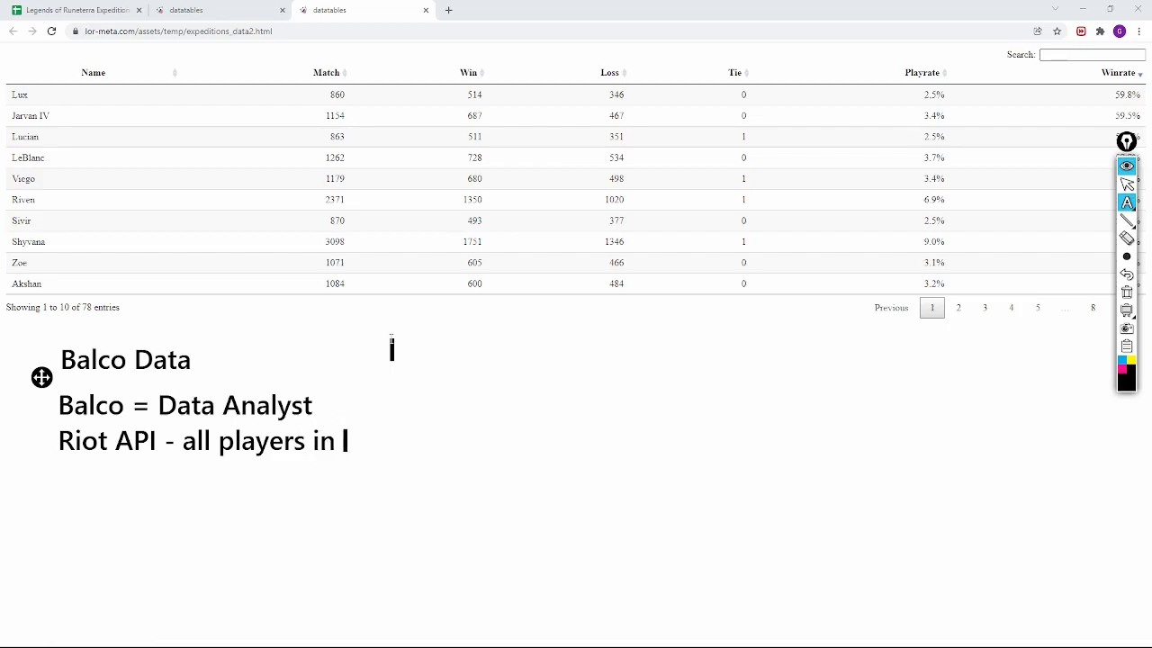
pyautogui.write('constructed')
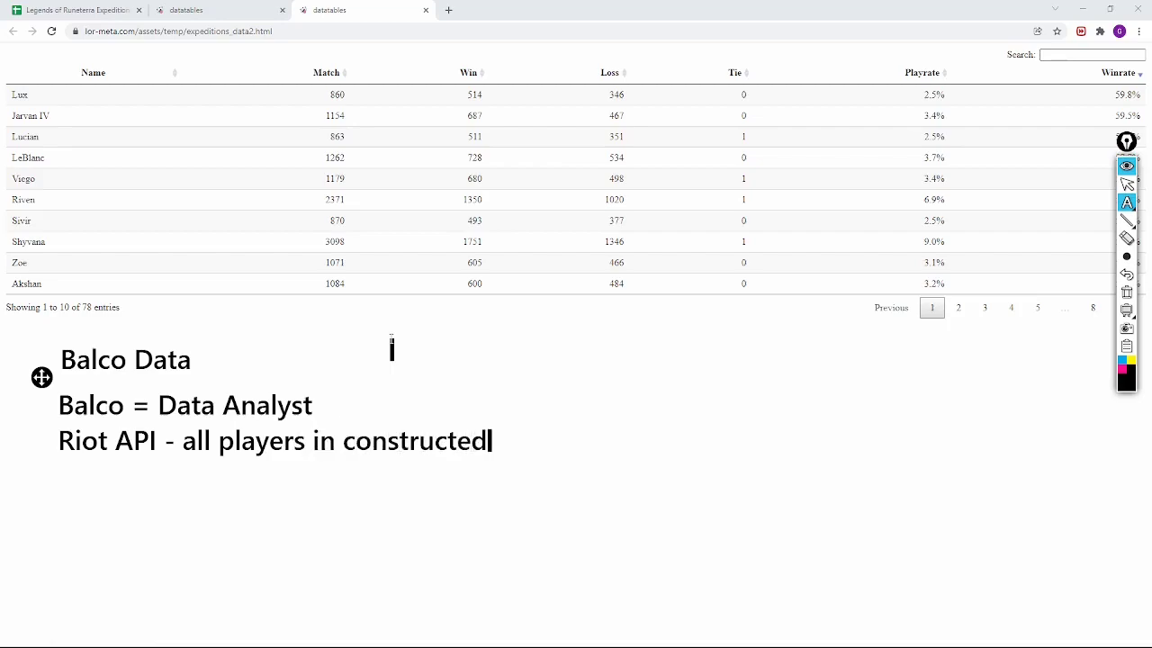
pyautogui.write(' masters, ')
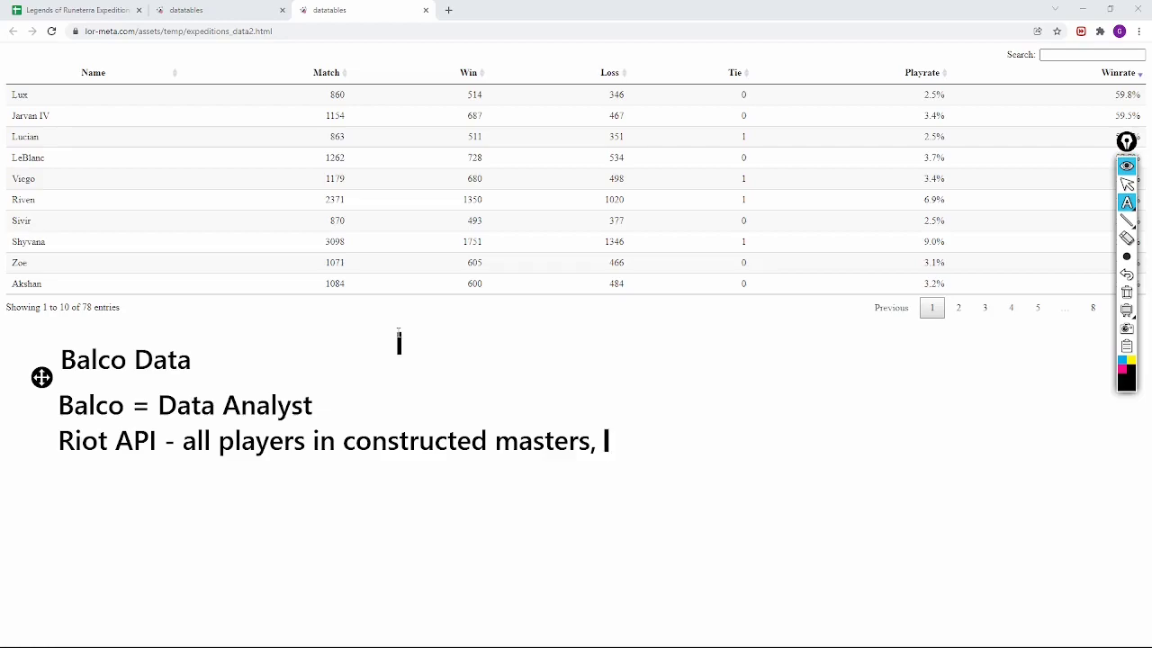
pyautogui.write('this is')
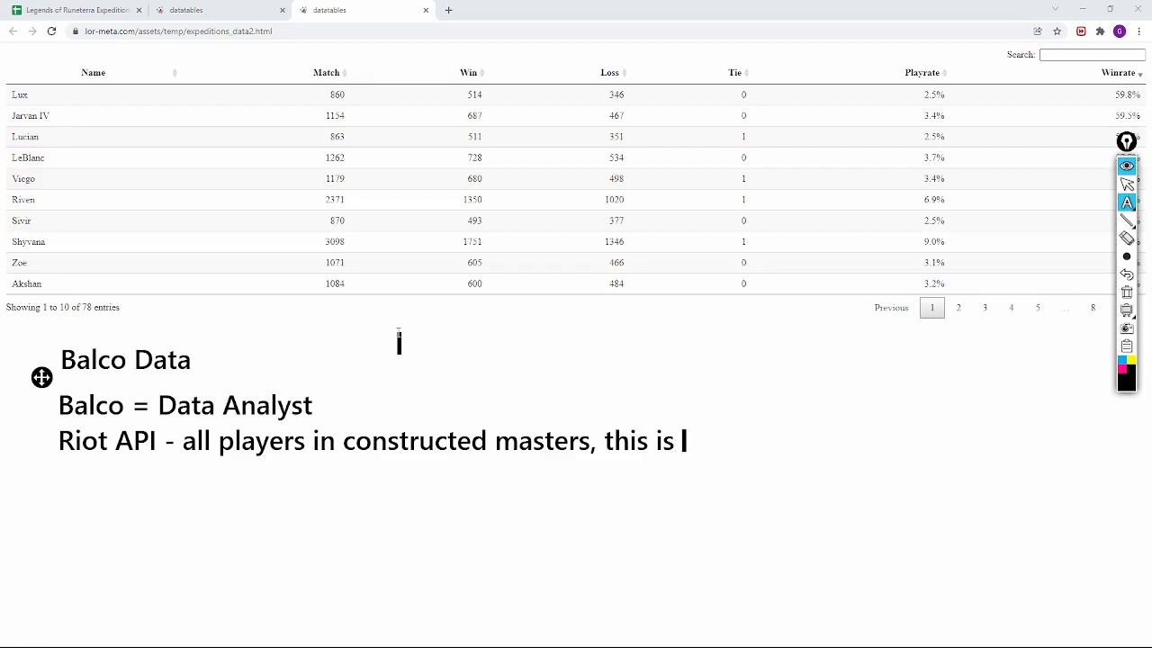
pyautogui.write(' the expedit')
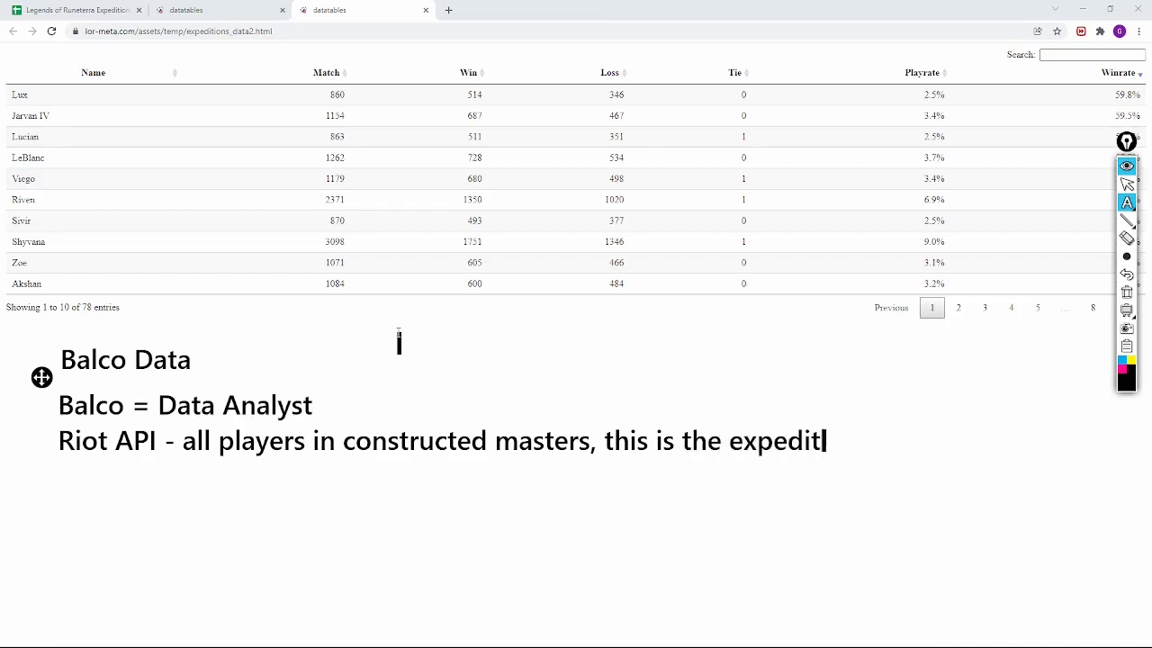
pyautogui.write('ions by')
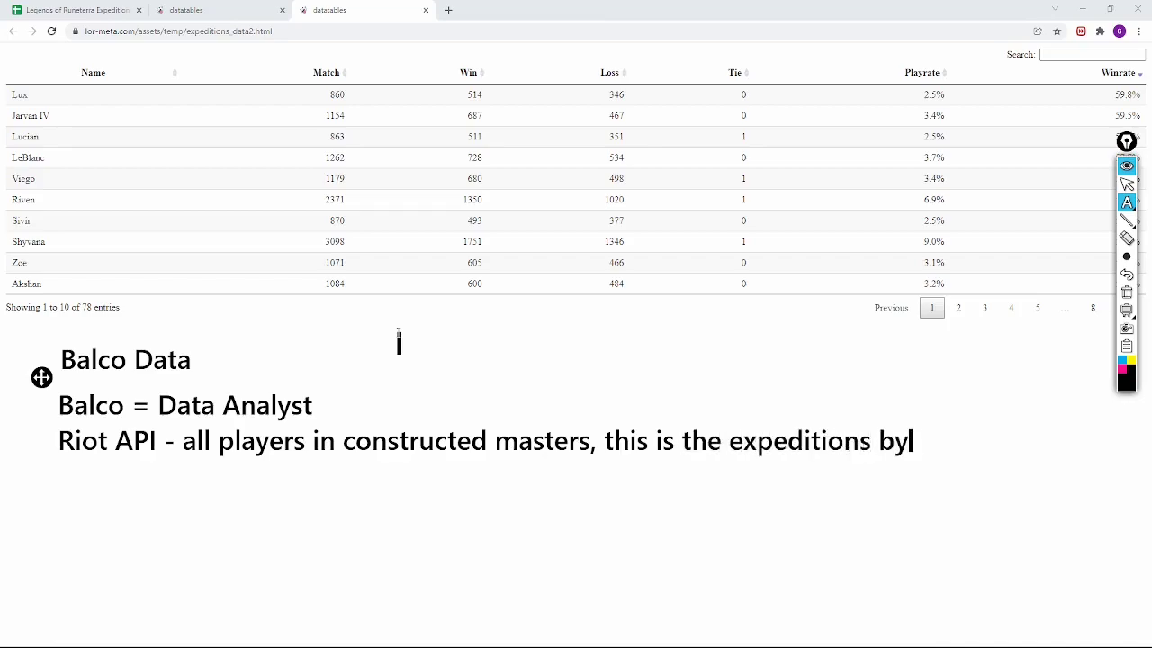
pyautogui.write('product')
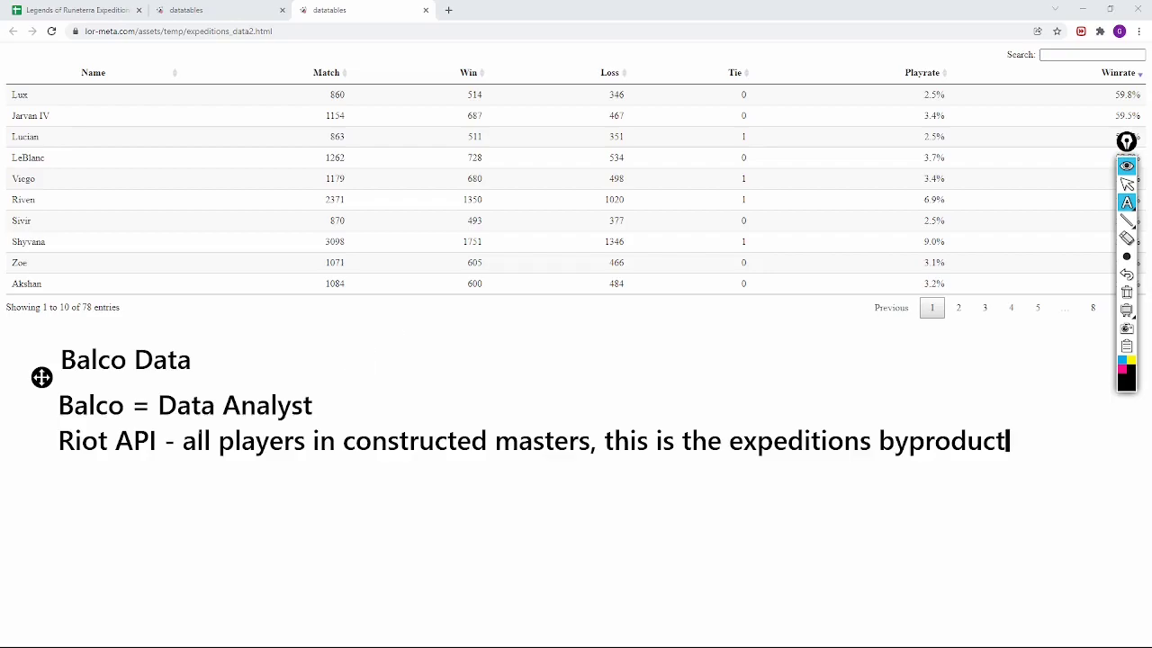
# - Add the notes "includes also opponents", indented under the Riot API line, and "around 1 month" below it
pyautogui.click(200, 481)
pyautogui.write('includ')
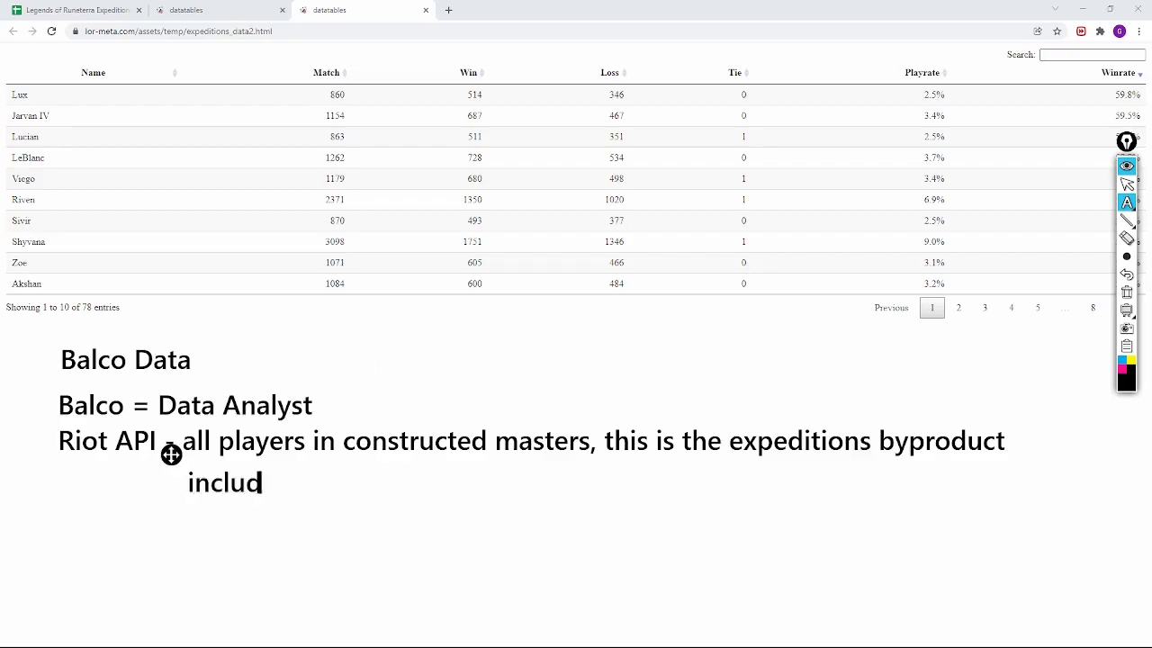
pyautogui.write('es also opp')
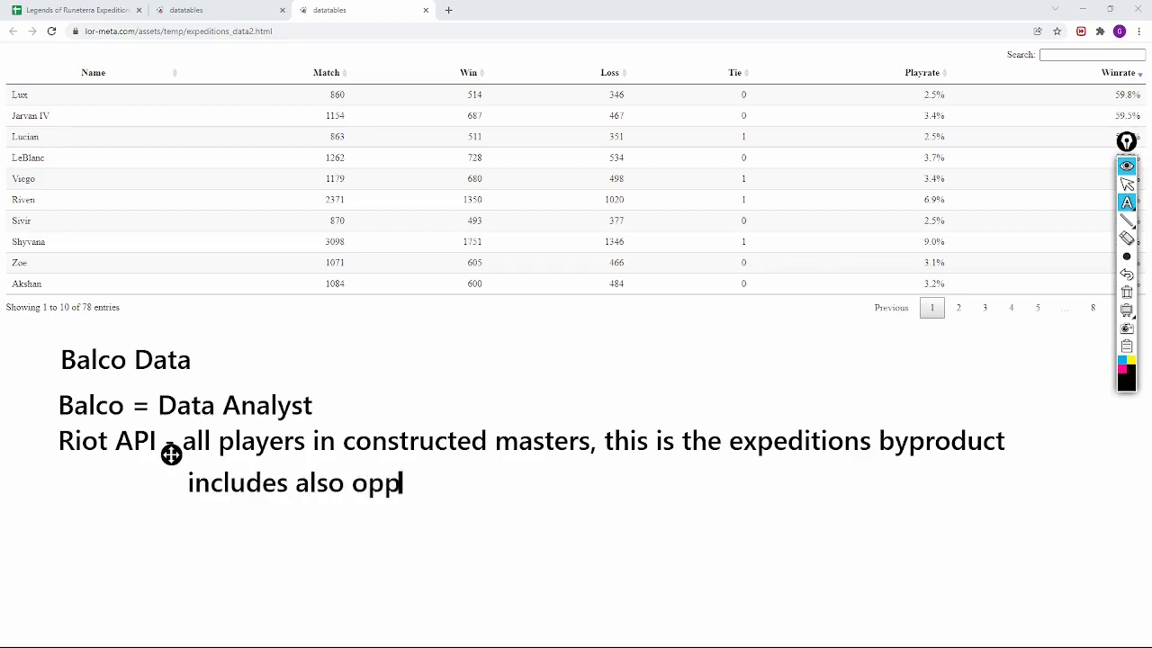
pyautogui.write('onents')
pyautogui.moveTo(171, 455); pyautogui.dragTo(169, 455)
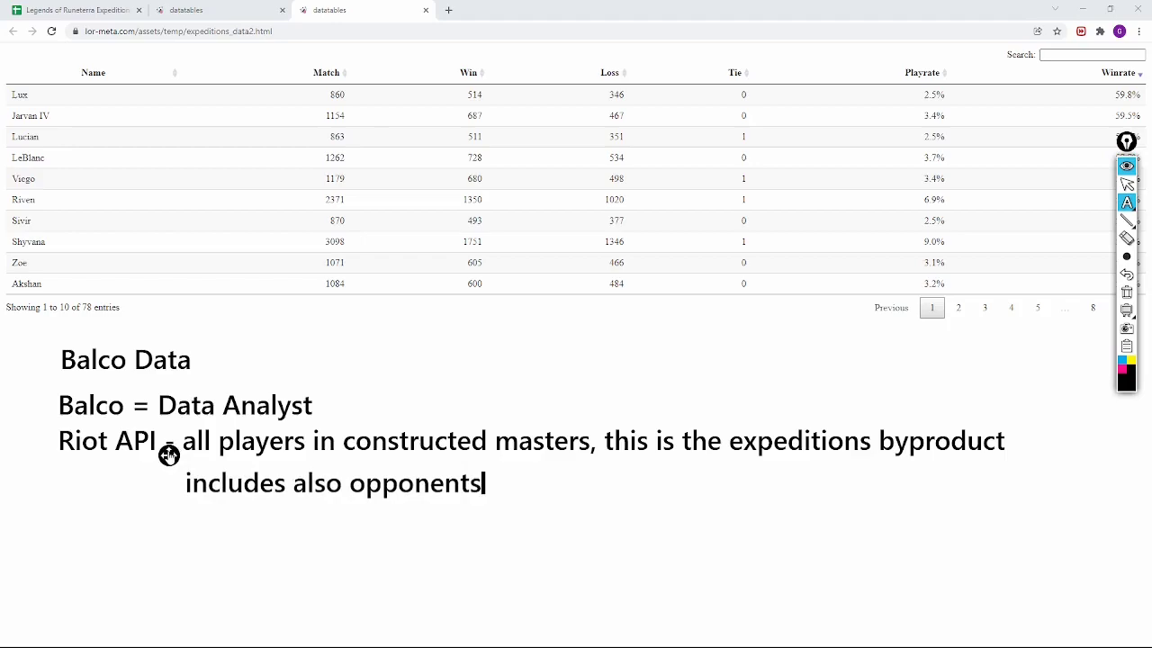
pyautogui.click(55, 518)
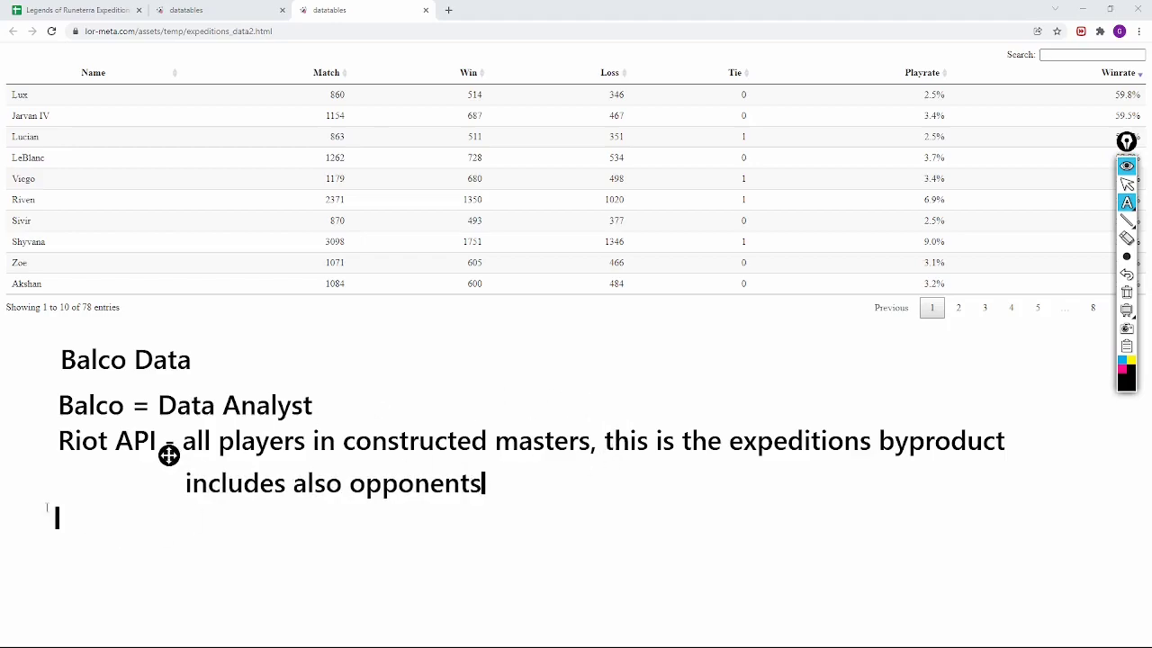
pyautogui.write('around 1 month')
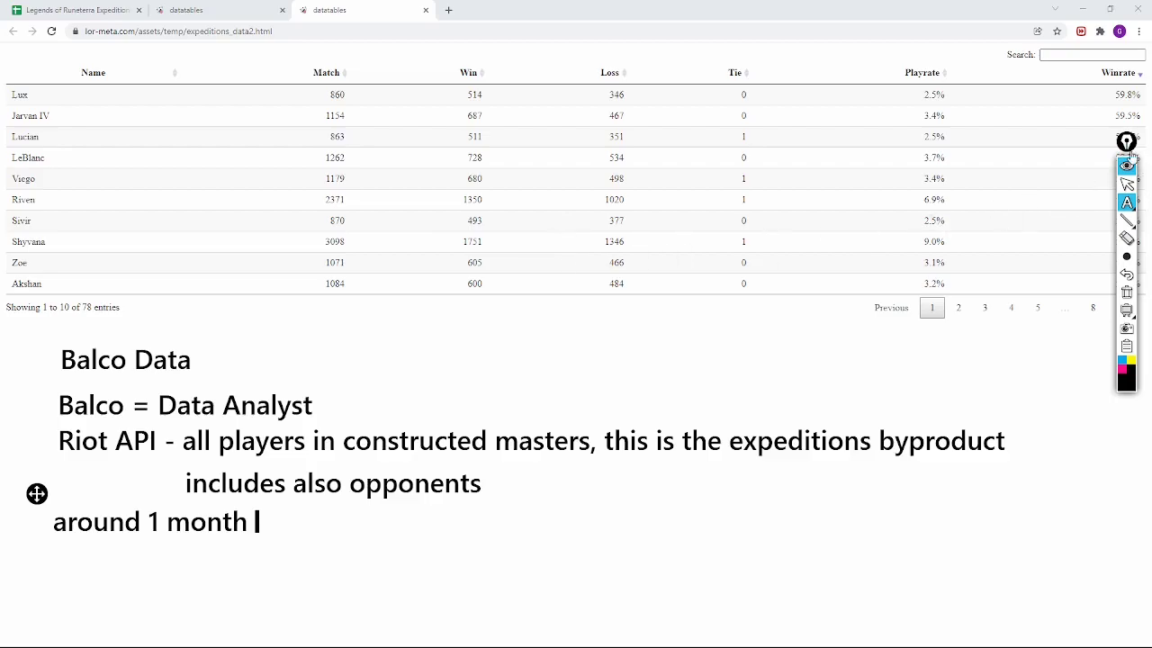
# - Label the Winrate column with the text "In - deck" just below the table, moving the annotation toolbar clear of it
pyautogui.moveTo(1126, 141)
pyautogui.mouseDown()
pyautogui.moveTo(1120, 346)
pyautogui.moveTo(688, 344)
pyautogui.mouseUp()
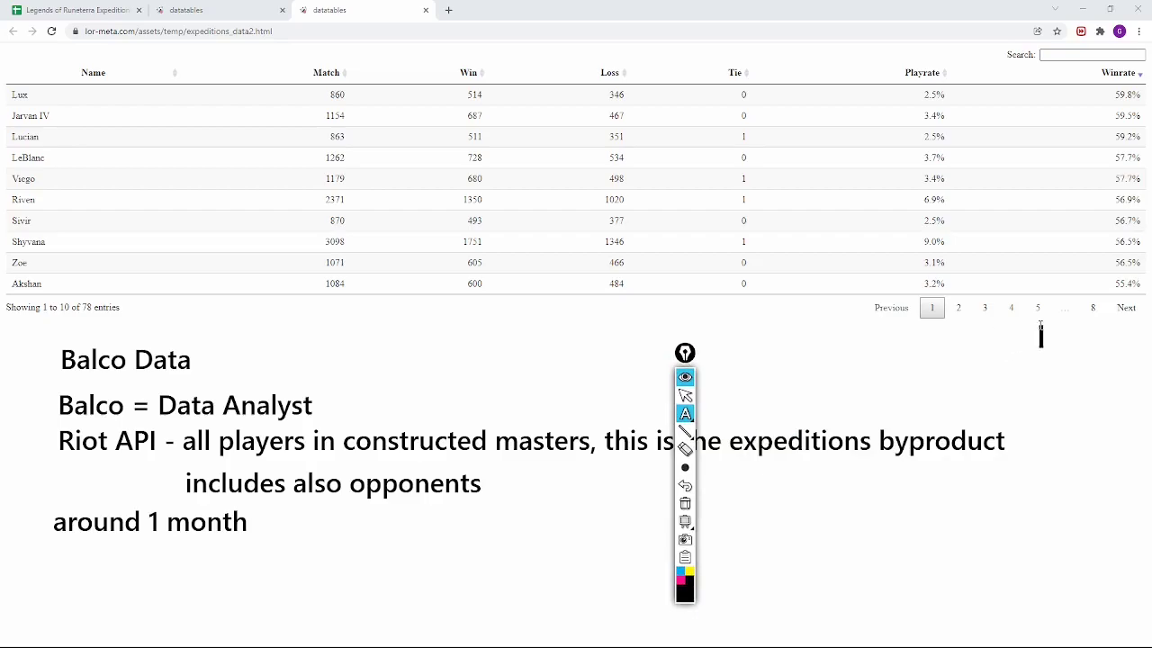
pyautogui.write('In - deck')
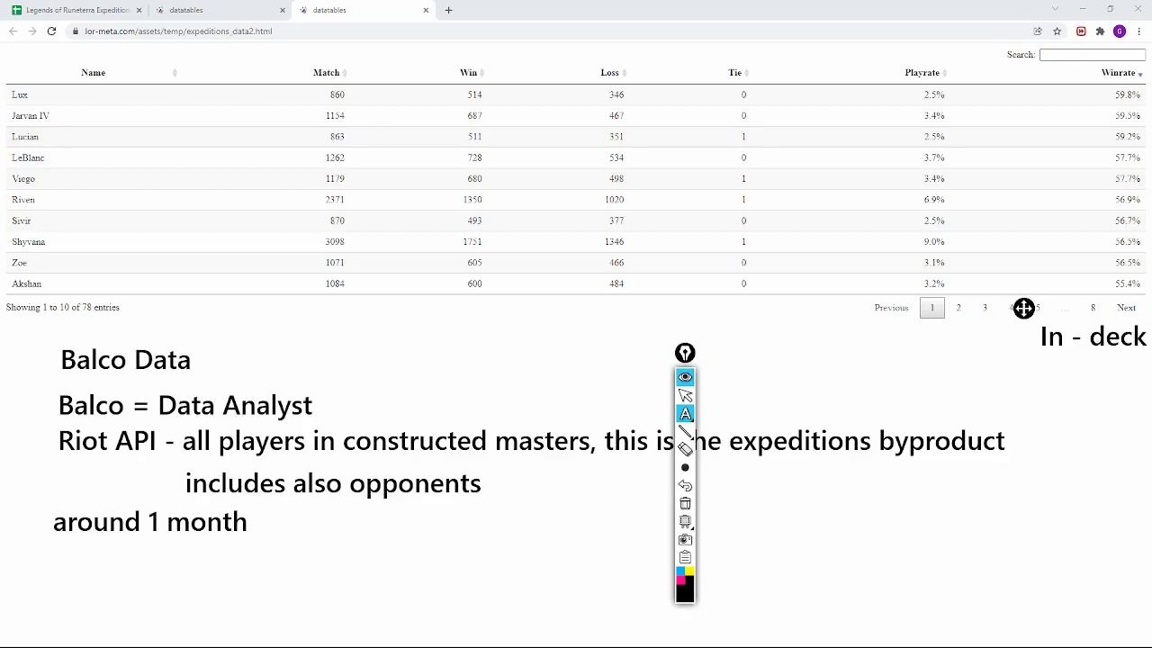
pyautogui.moveTo(1023, 308); pyautogui.dragTo(1019, 303)
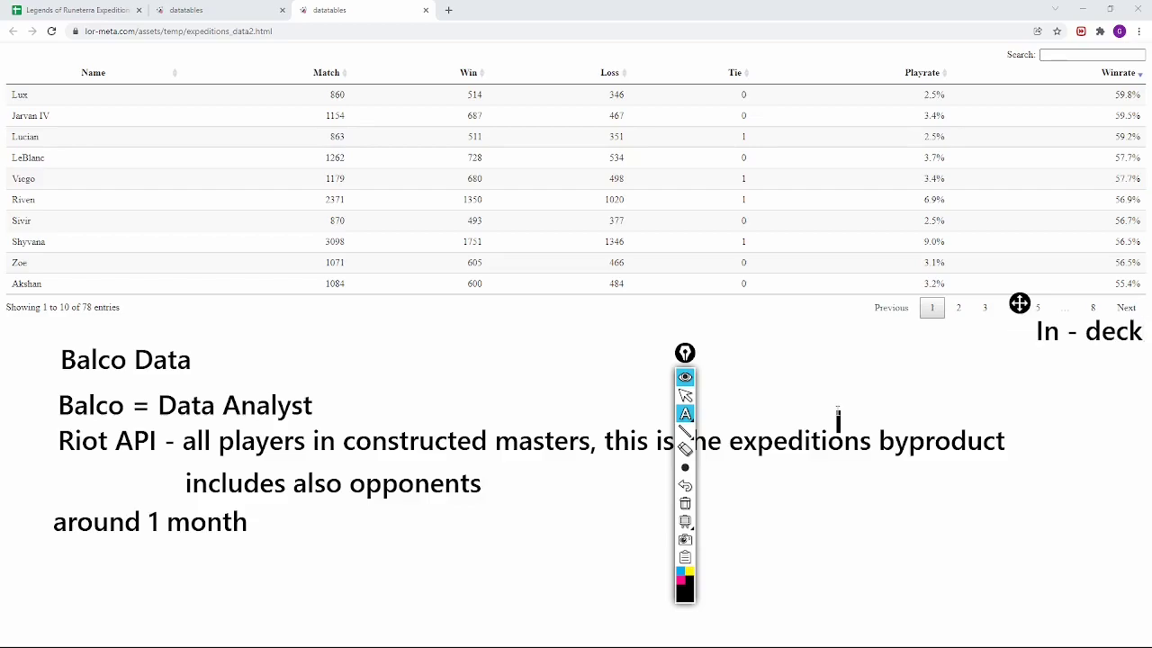
pyautogui.moveTo(684, 353)
pyautogui.mouseDown()
pyautogui.moveTo(977, 399)
pyautogui.moveTo(1076, 385)
pyautogui.mouseUp()
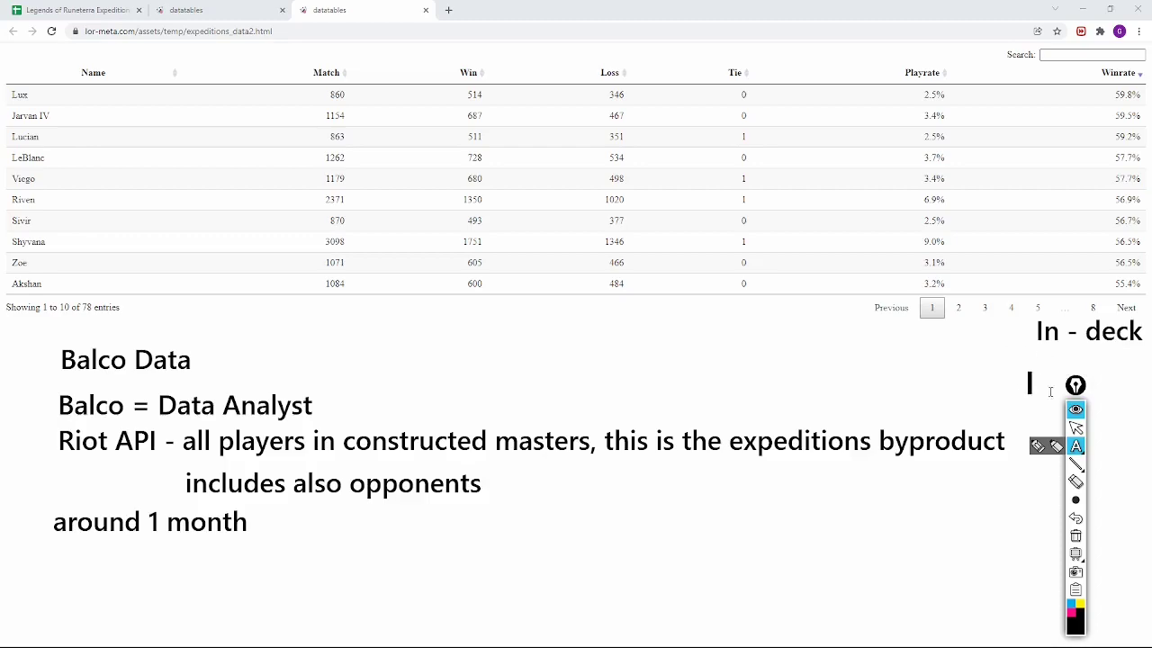
pyautogui.click(1076, 430)
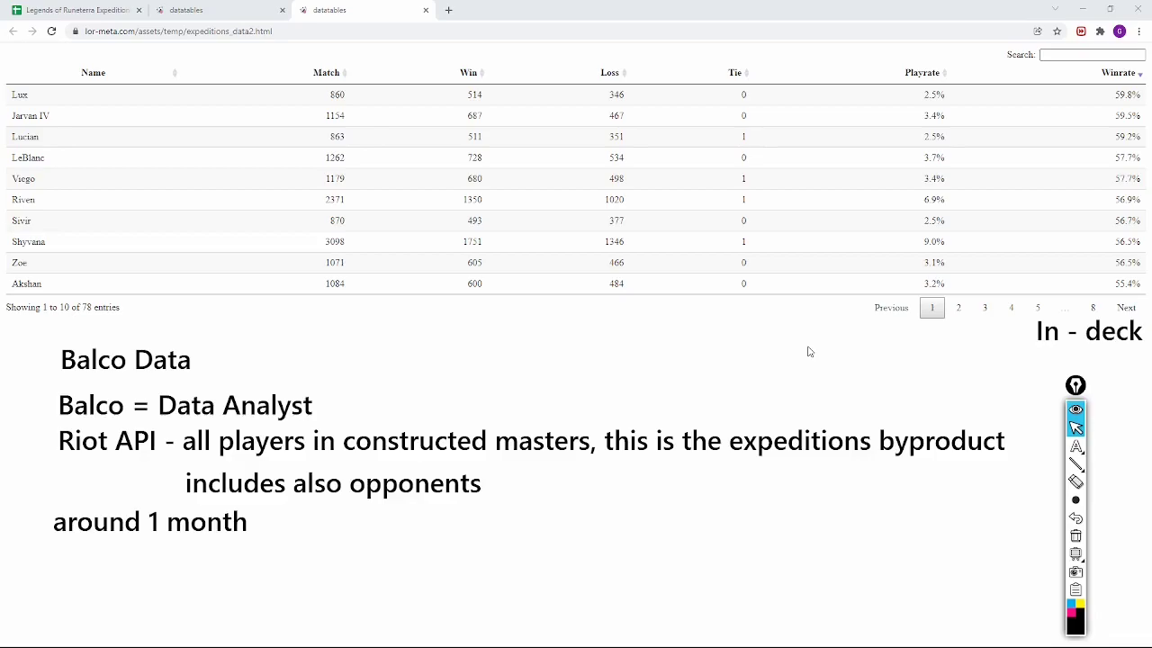
# - Add the note "before the last balance changes" just below "around 1 month" and return to the normal pointer
pyautogui.click(1076, 448)
pyautogui.click(58, 567)
pyautogui.write('vef')
pyautogui.press('BackSpace')
pyautogui.press('BackSpace')
pyautogui.press('BackSpace')
pyautogui.write('before the last')
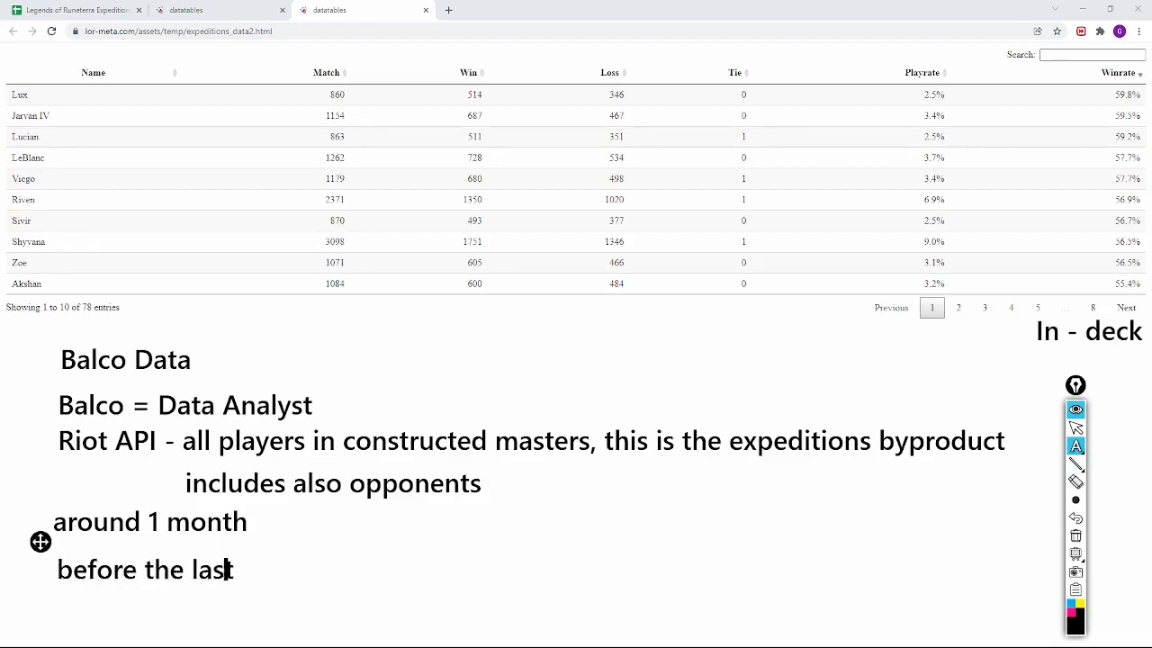
pyautogui.write(' balance change')
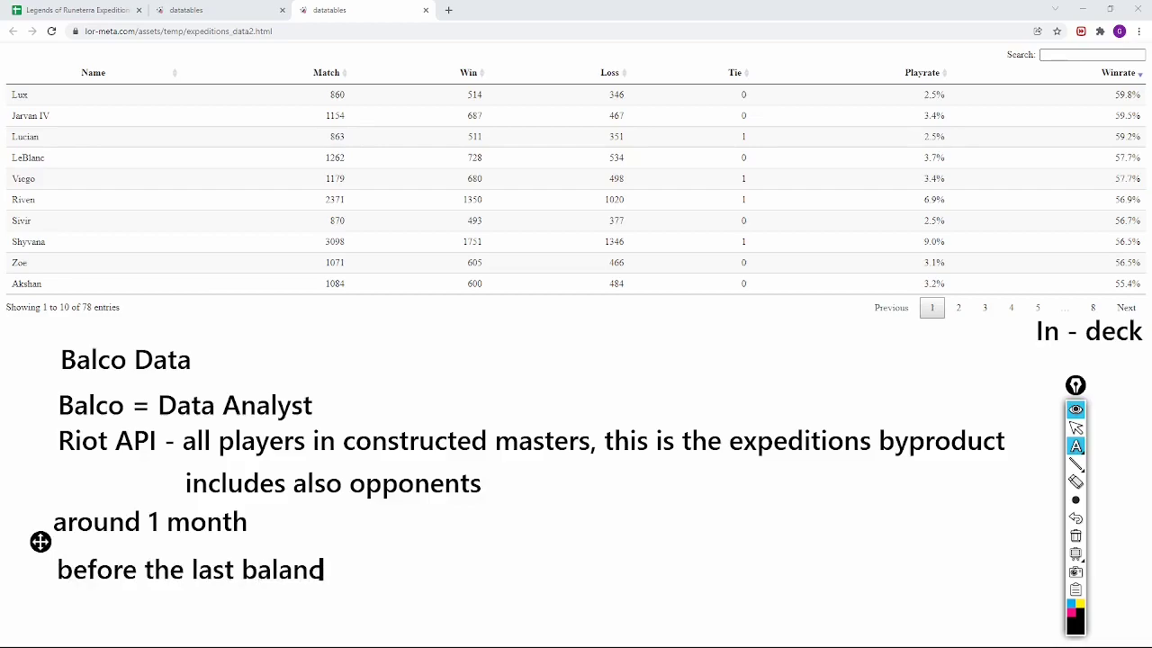
pyautogui.write('s')
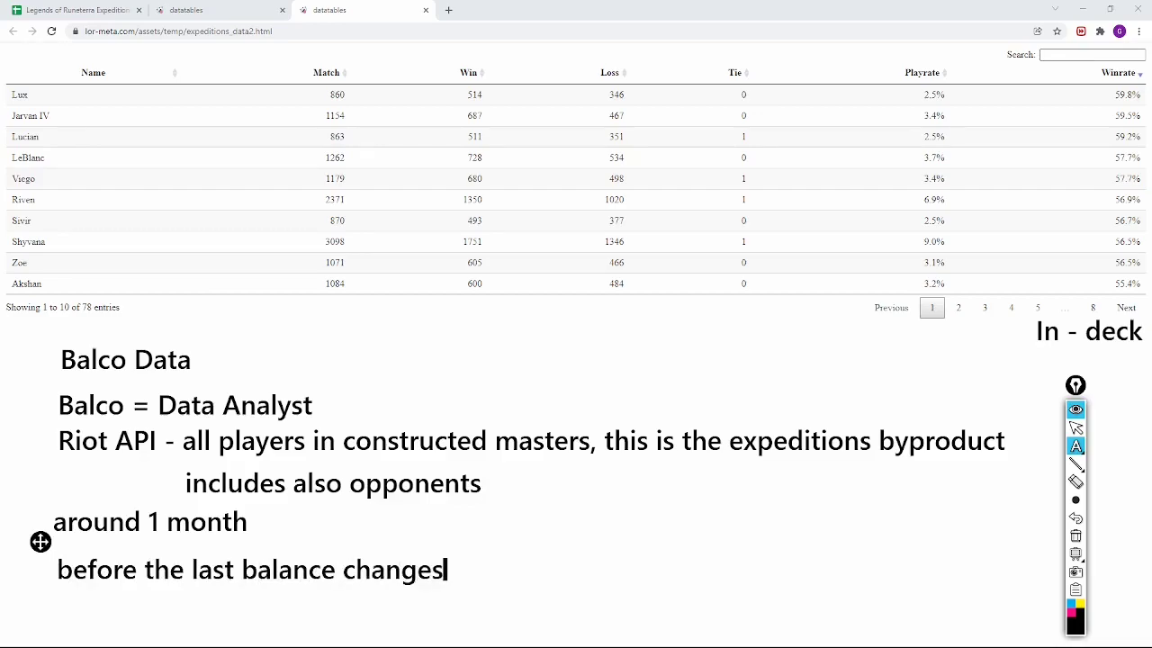
pyautogui.moveTo(40, 541); pyautogui.dragTo(40, 534)
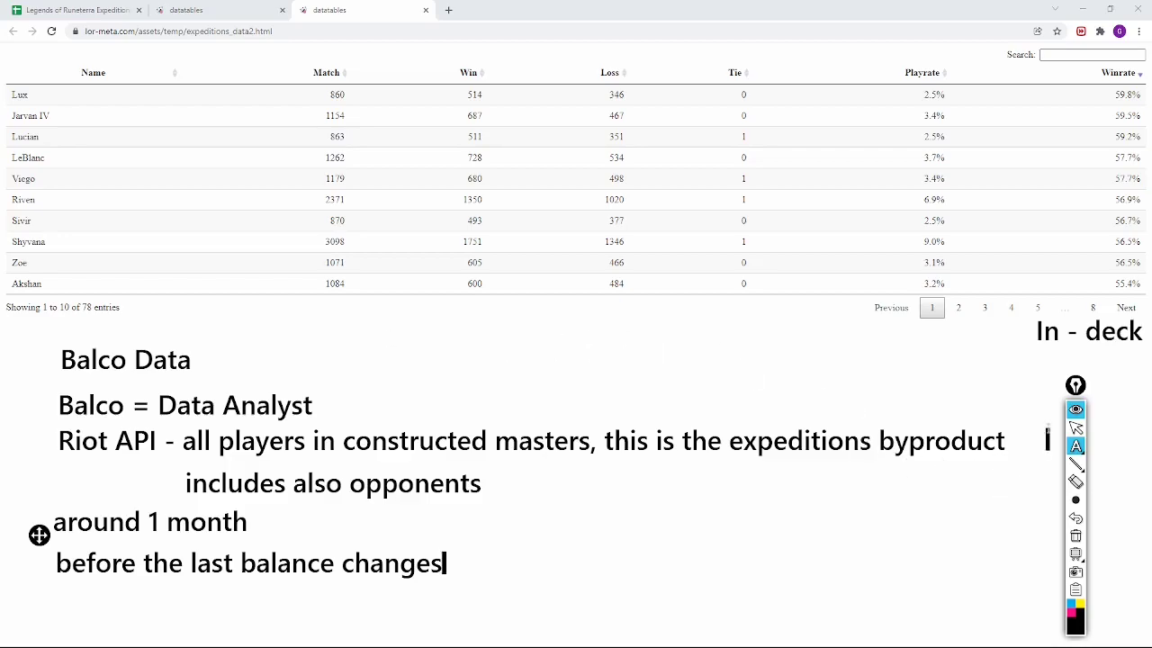
pyautogui.click(1075, 429)
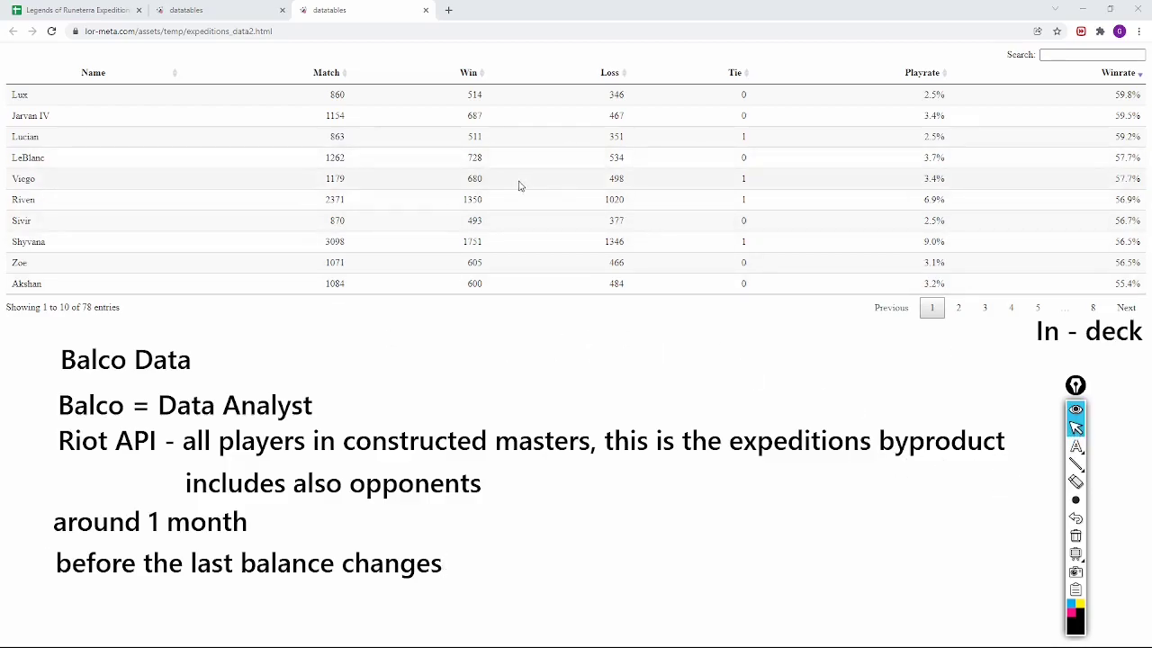
# - Check the card statistics table briefly, and sort the champion table by match count, playrate and winrate
pyautogui.click(200, 16)
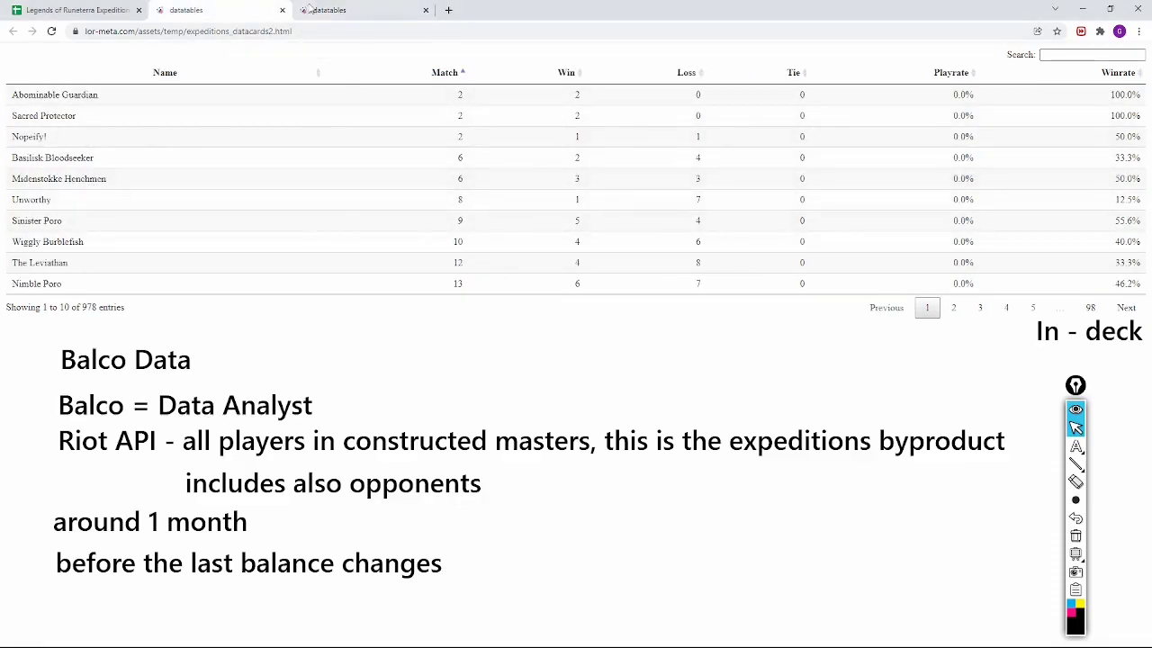
pyautogui.click(304, 9)
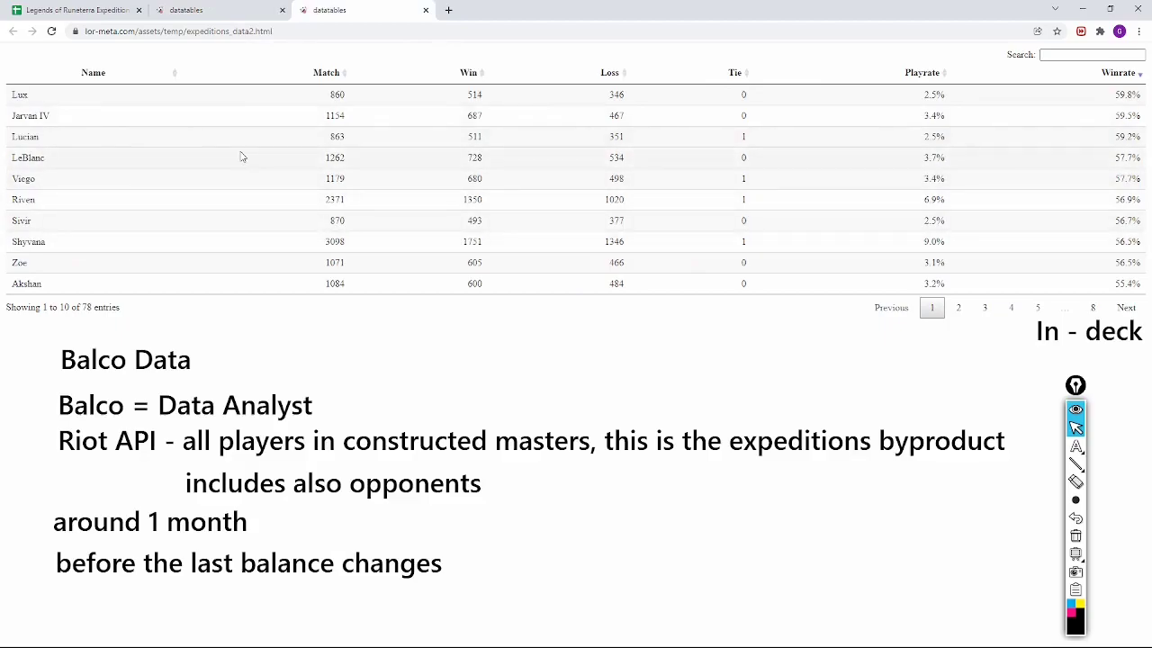
pyautogui.click(322, 76)
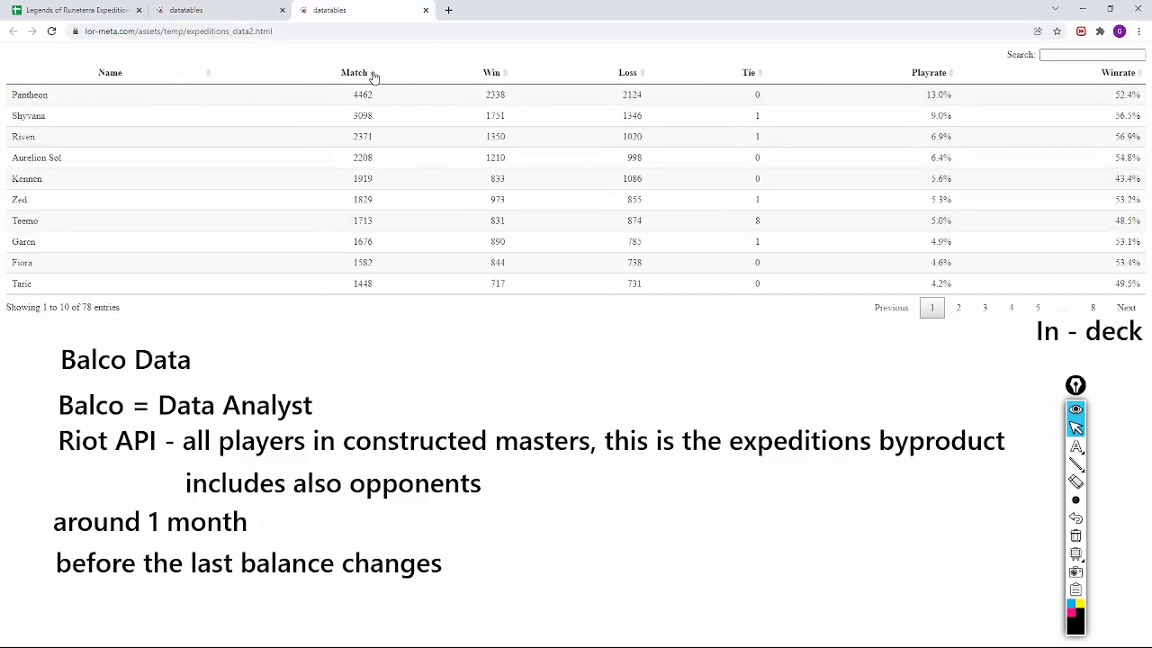
pyautogui.click(922, 76)
pyautogui.click(1121, 77)
pyautogui.click(1106, 76)
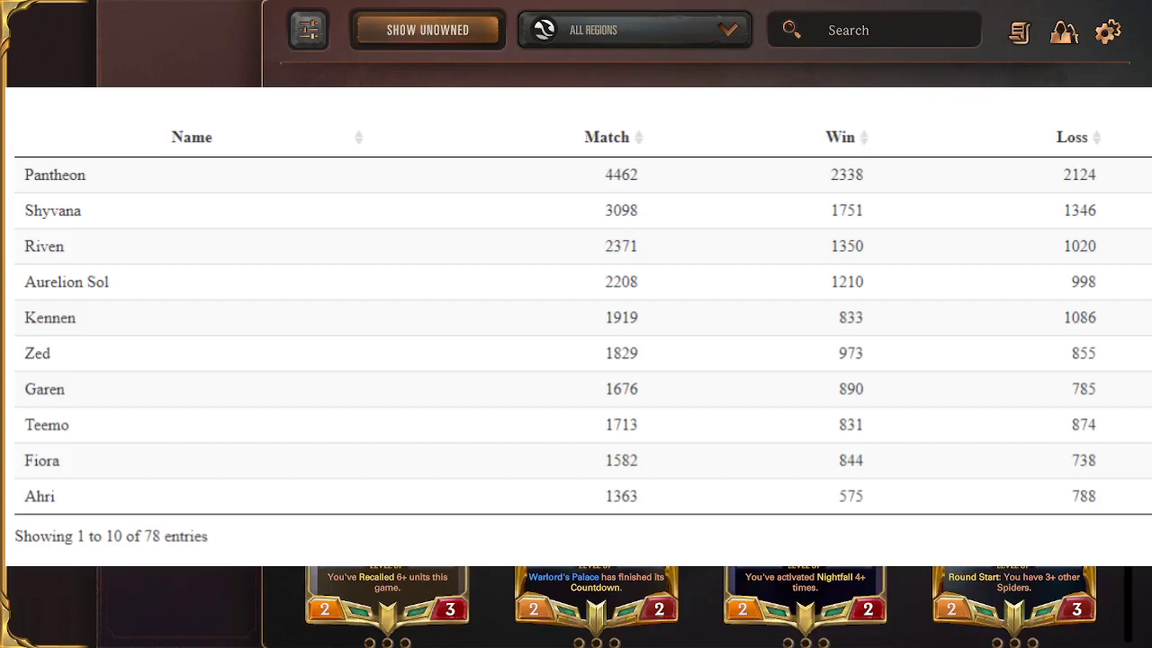
# - Search the card collection for "pantheon" and examine the champion's level 1 and level 2 cards
pyautogui.click(851, 30)
pyautogui.write('pantheon')
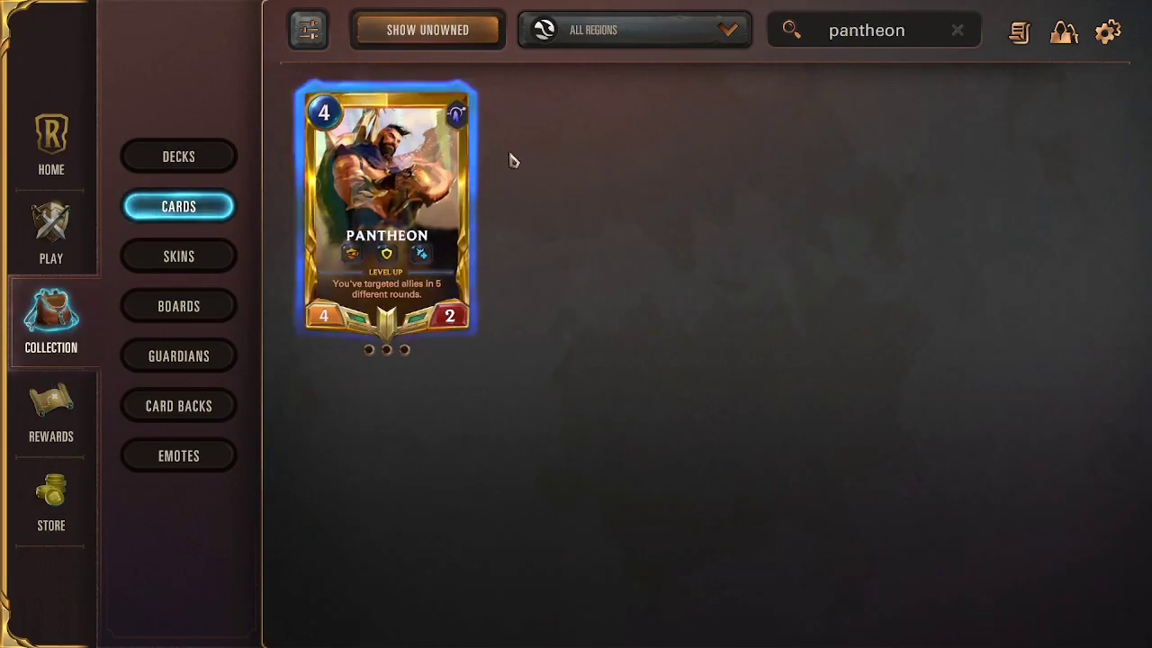
pyautogui.click(475, 158)
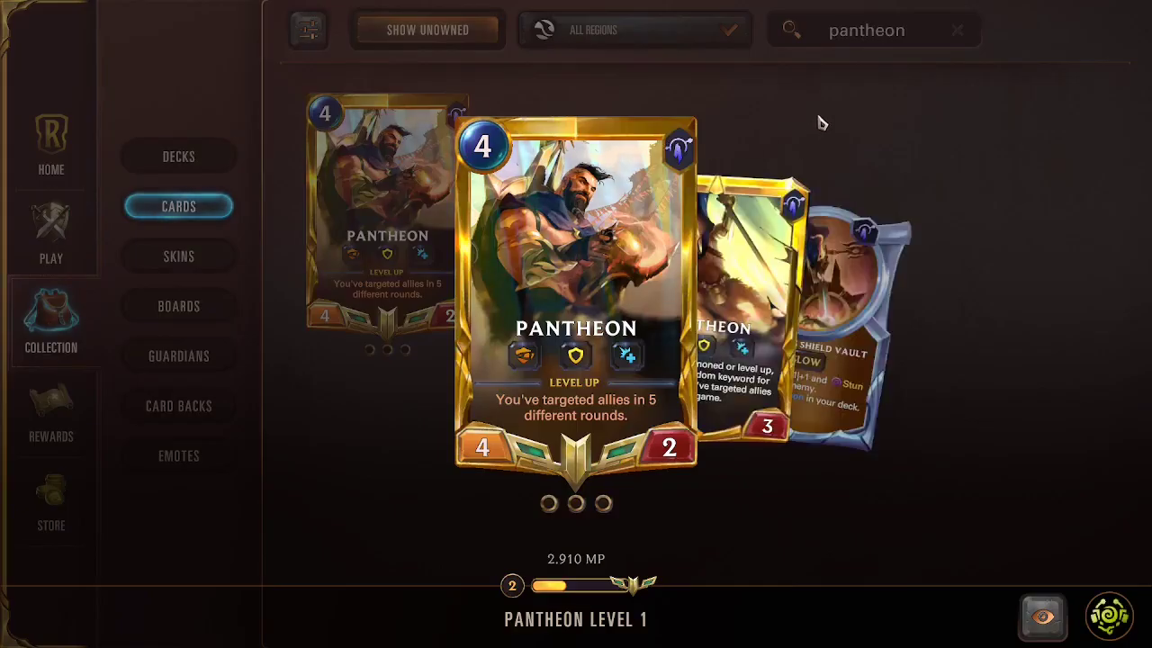
pyautogui.click(756, 225)
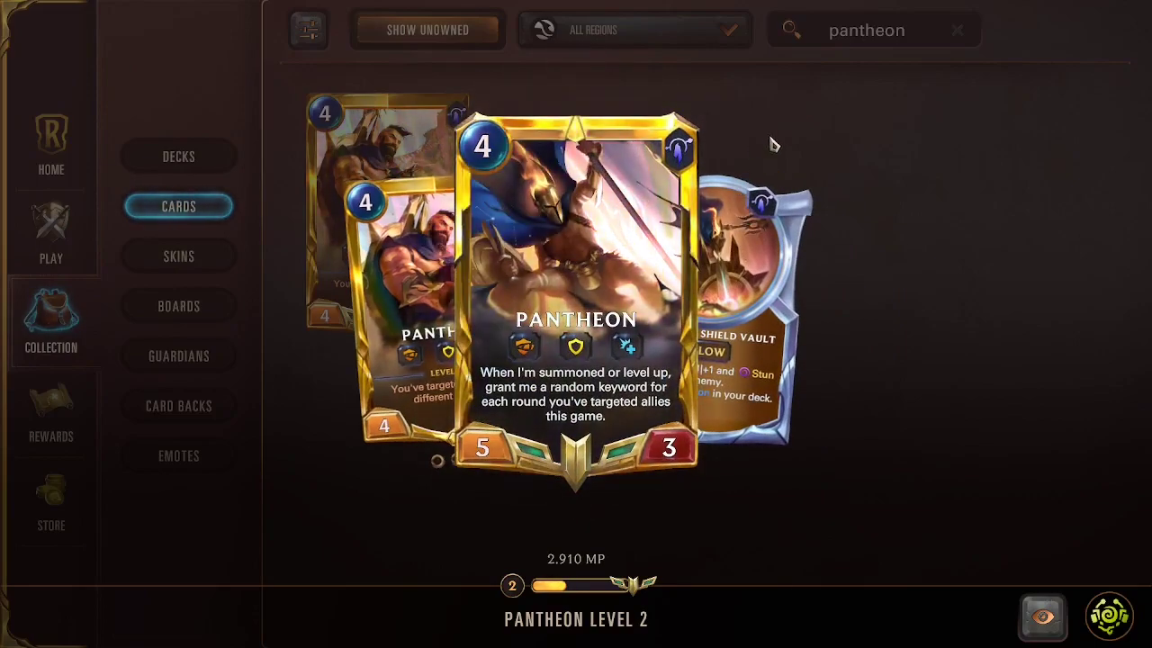
pyautogui.click(807, 139)
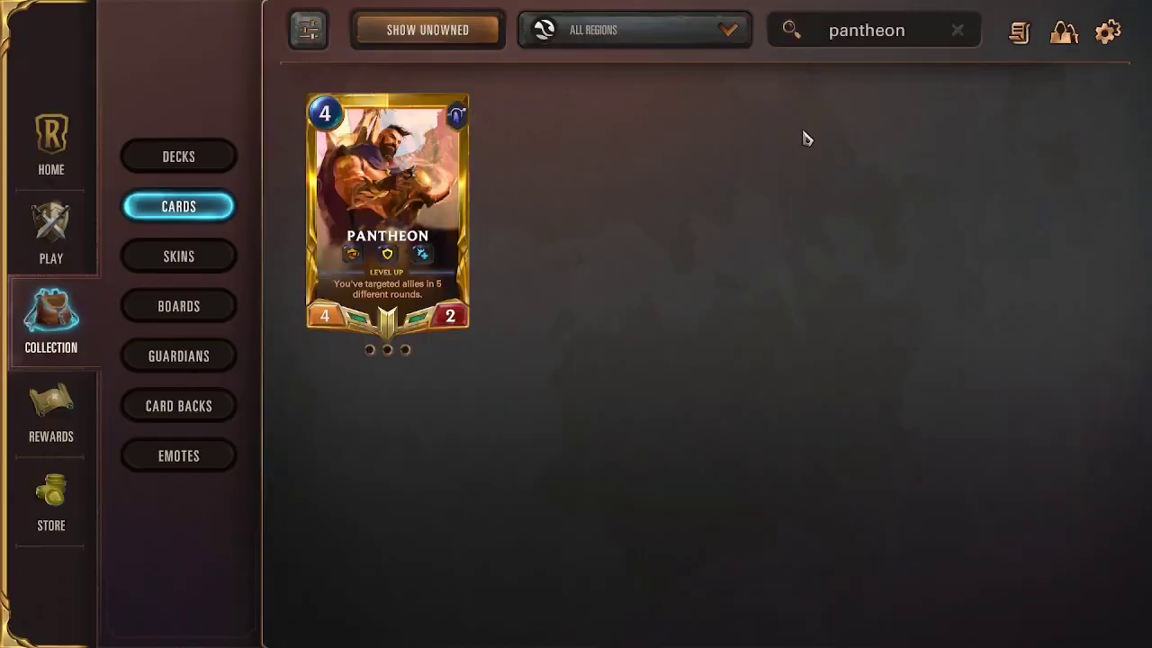
pyautogui.click(458, 121)
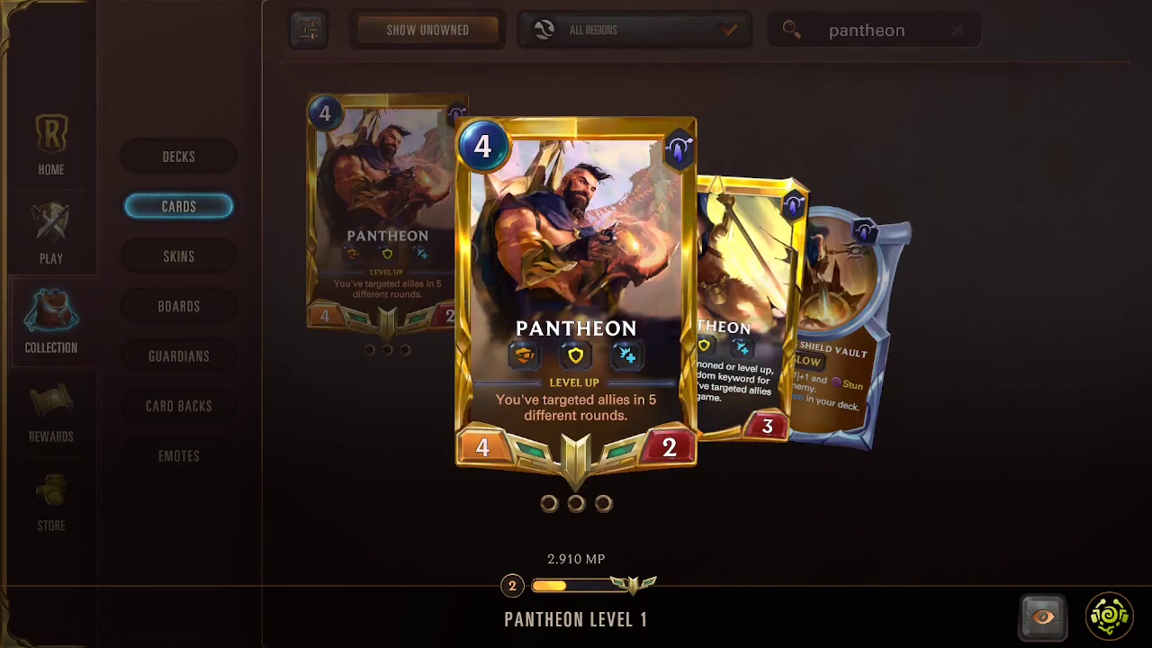
pyautogui.click(899, 68)
# - Search the collection for "saga" and view the Saga Seeker card enlarged
pyautogui.click(956, 31)
pyautogui.write('saga')
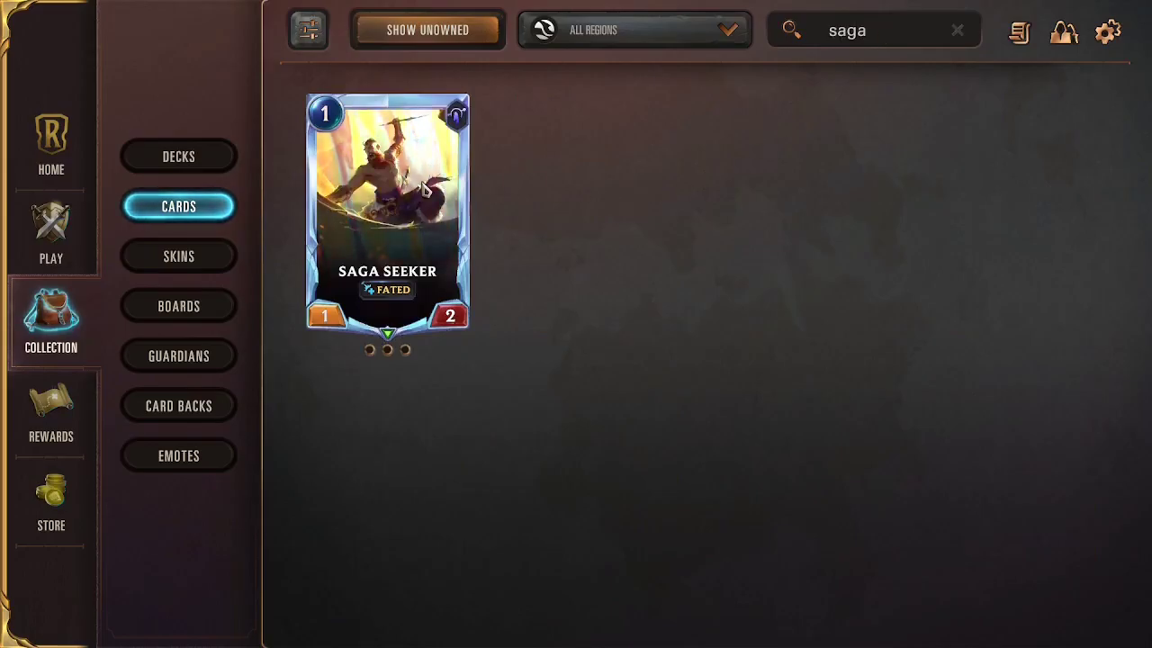
pyautogui.click(425, 189)
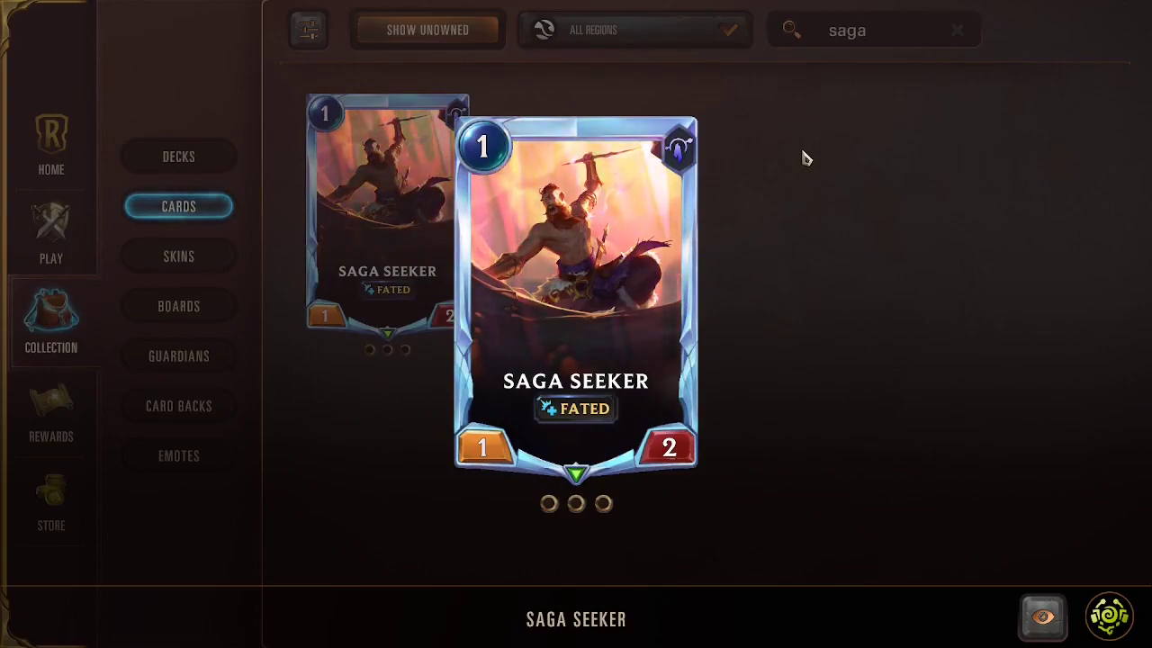
pyautogui.click(779, 102)
# - Search the collection for "shyvana" and open the champion's card in the detail view
pyautogui.click(957, 33)
pyautogui.click(881, 31)
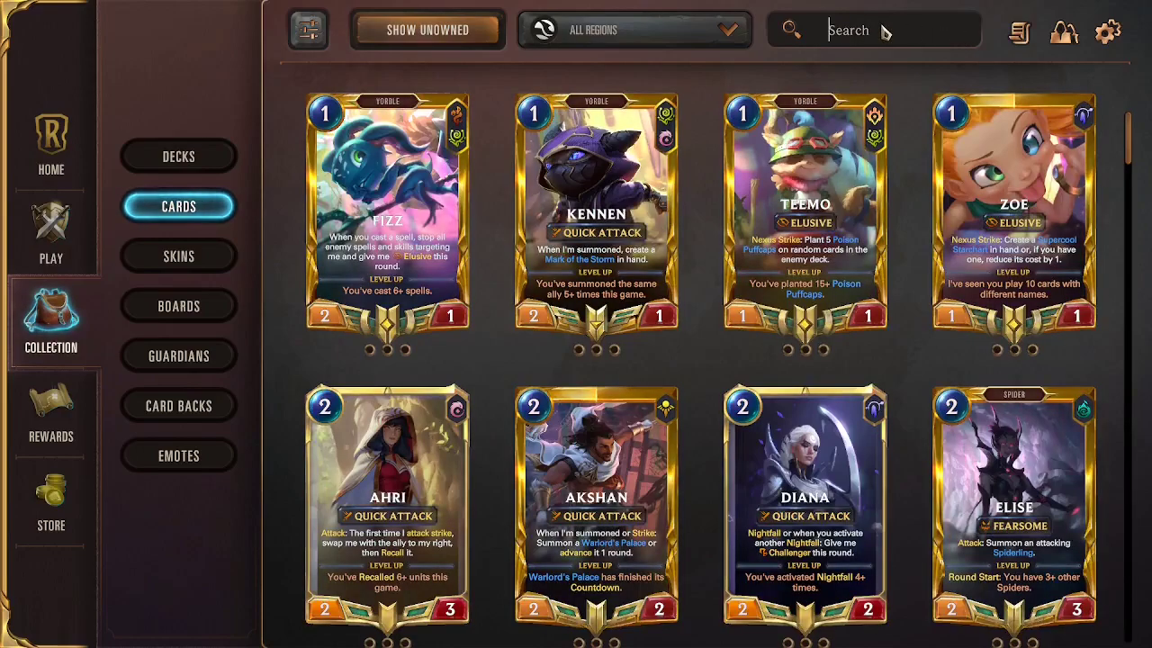
pyautogui.write('shyvana')
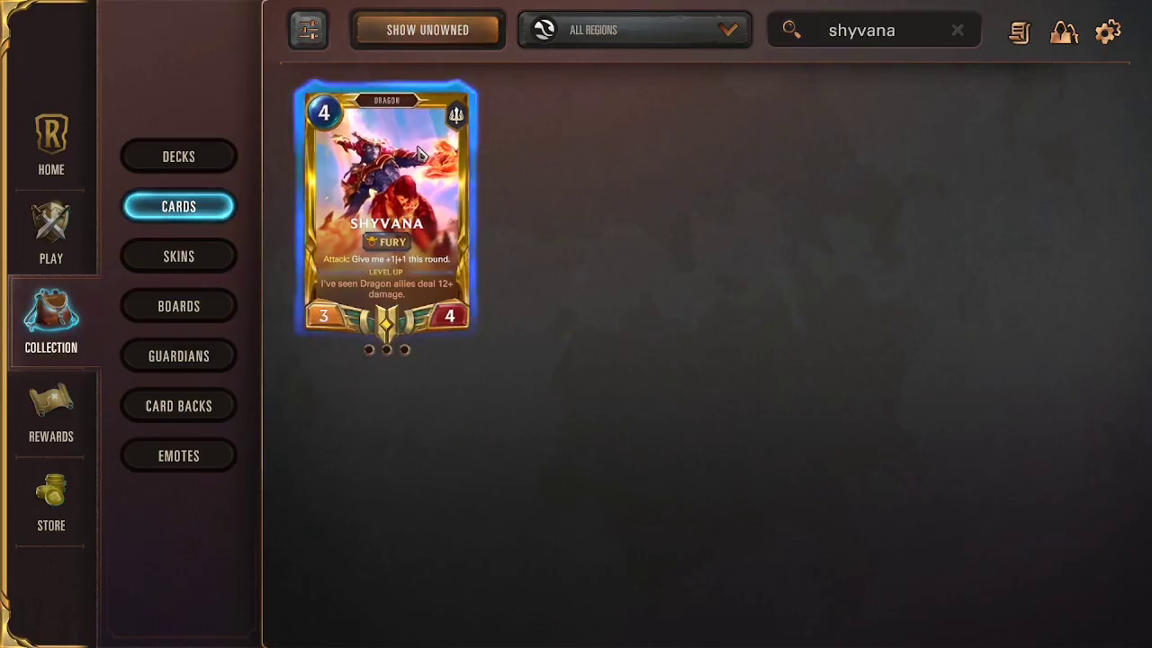
pyautogui.click(387, 212)
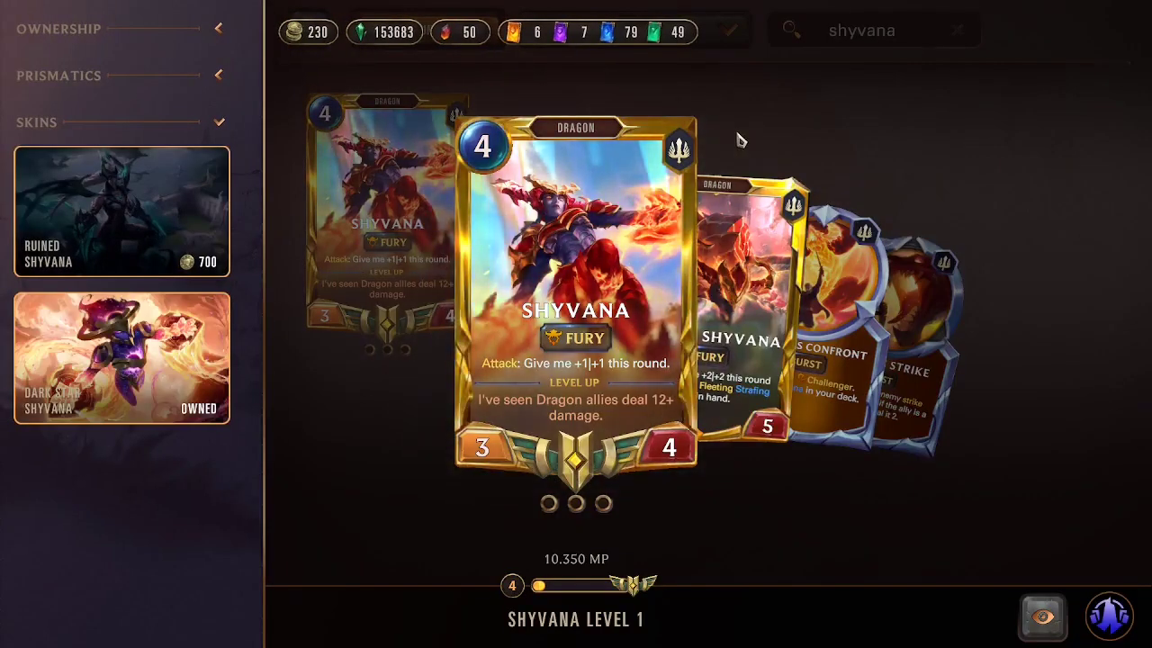
# - Check Shyvana's level 2 card and preview the Dark Star Shyvana skin on the champion
pyautogui.click(706, 237)
pyautogui.click(707, 237)
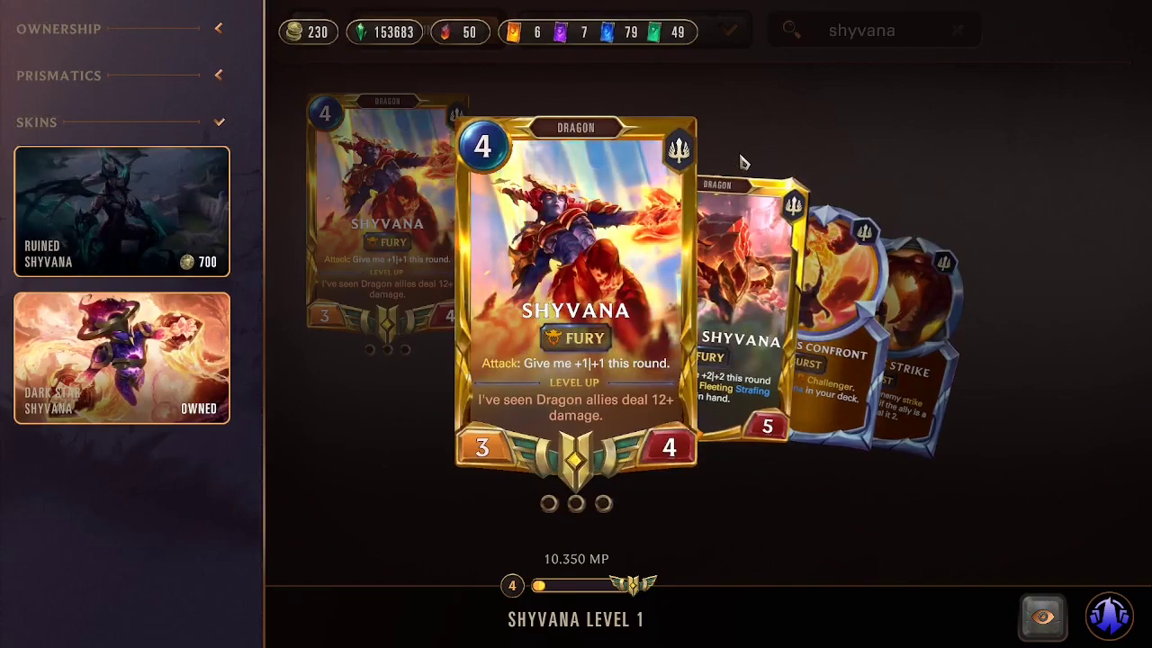
pyautogui.click(121, 358)
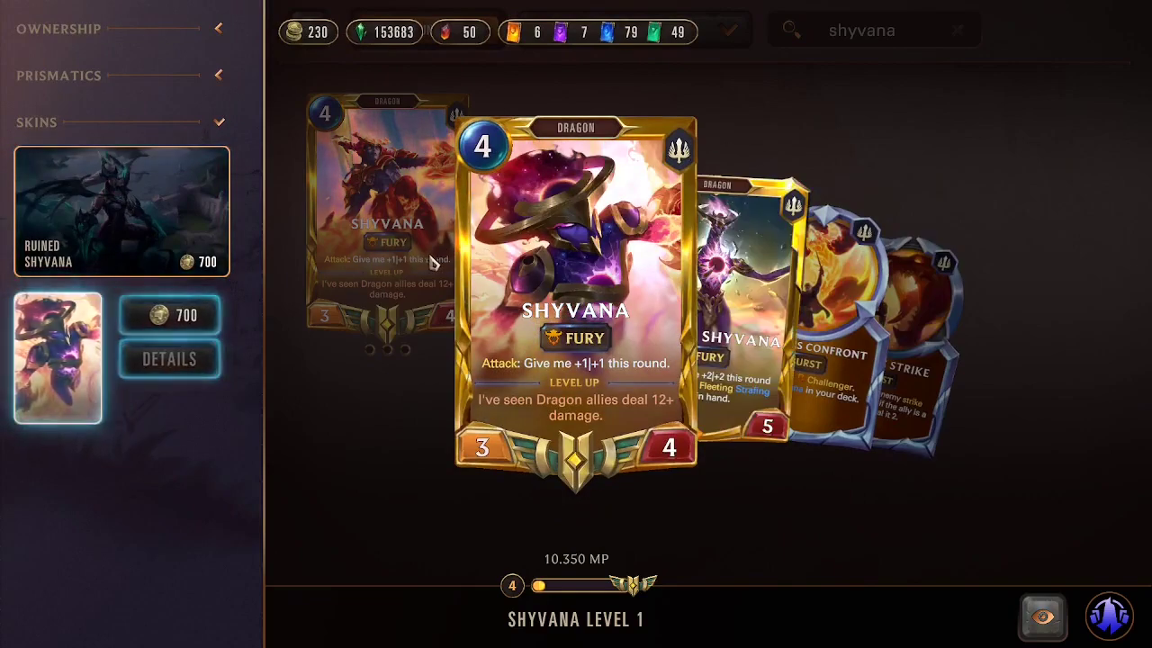